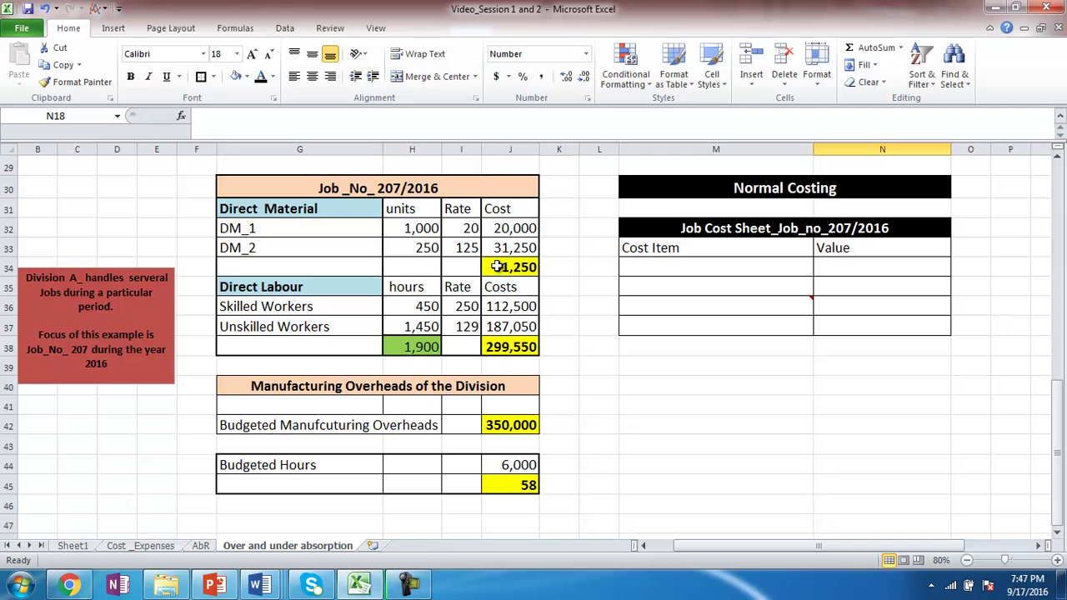
{"action": "left_click", "coordinate": [509, 271]}
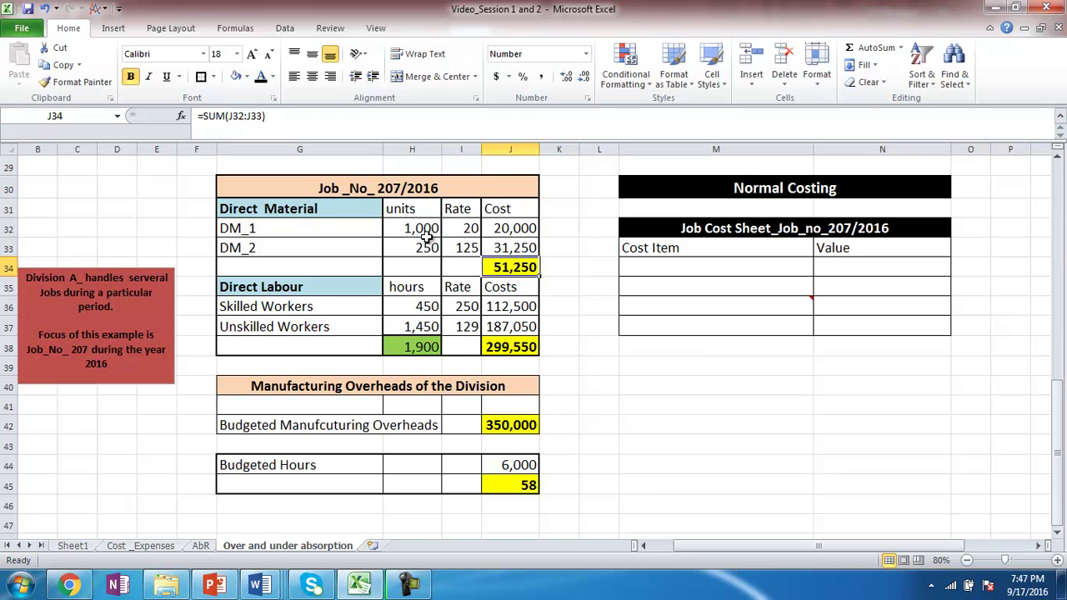
{"action": "left_click", "coordinate": [398, 385]}
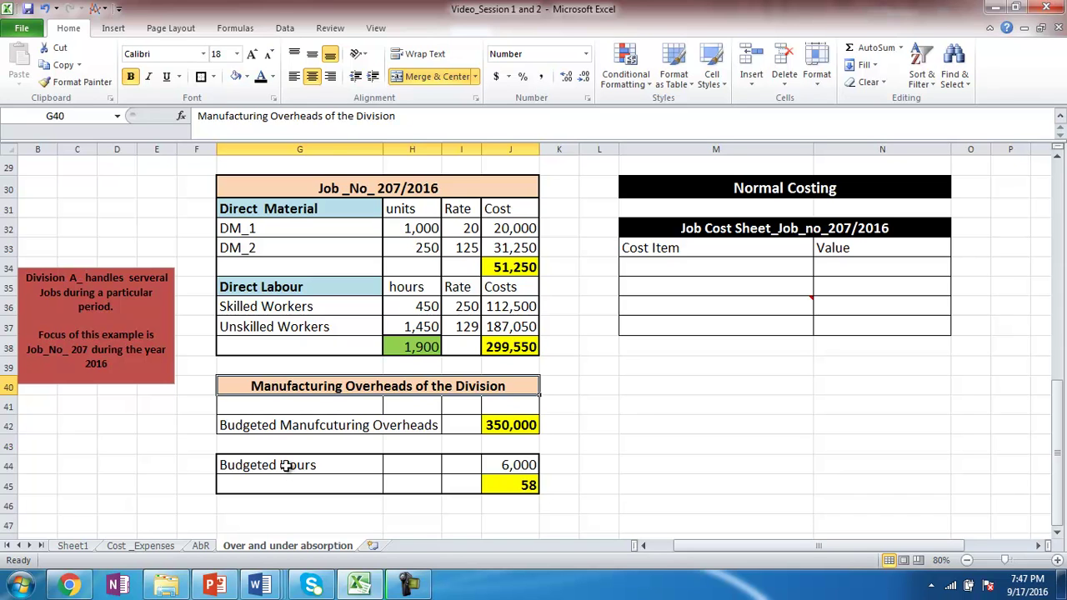
{"action": "left_click", "coordinate": [280, 425]}
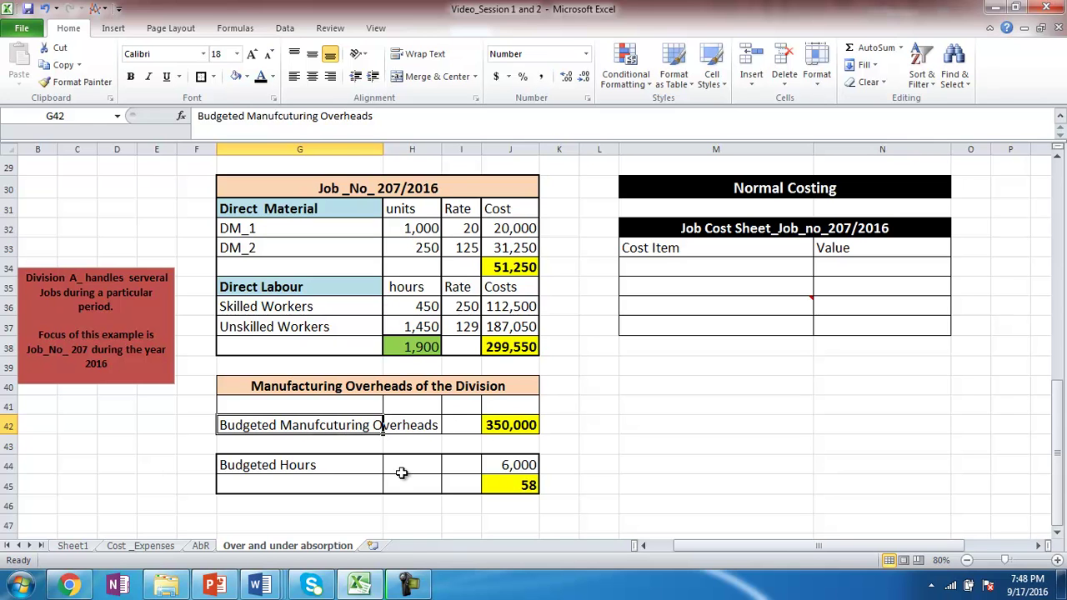
{"action": "left_click", "coordinate": [510, 423]}
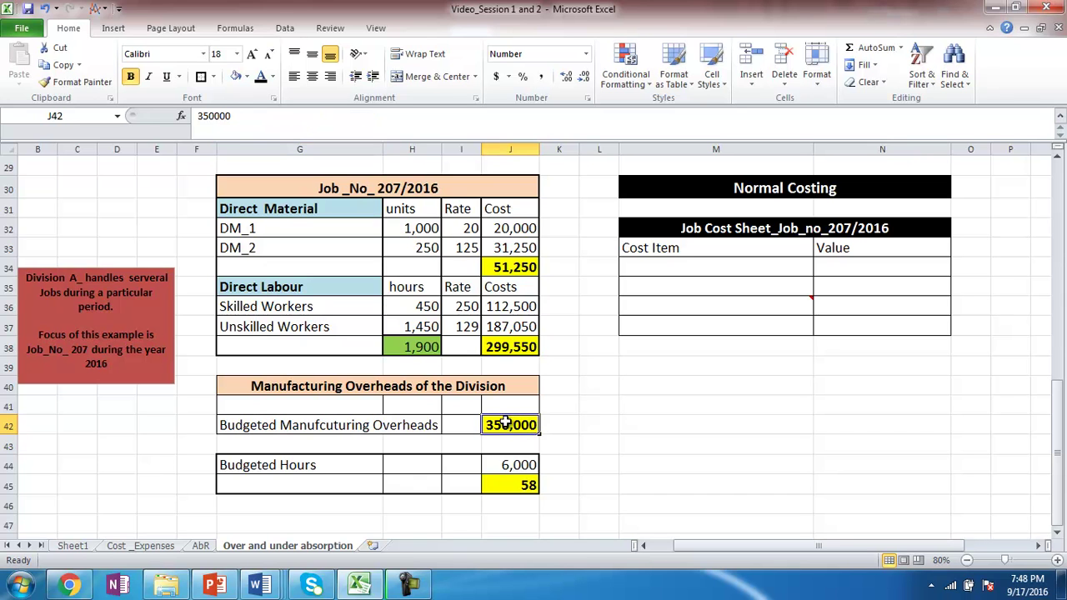
{"action": "left_click", "coordinate": [521, 469]}
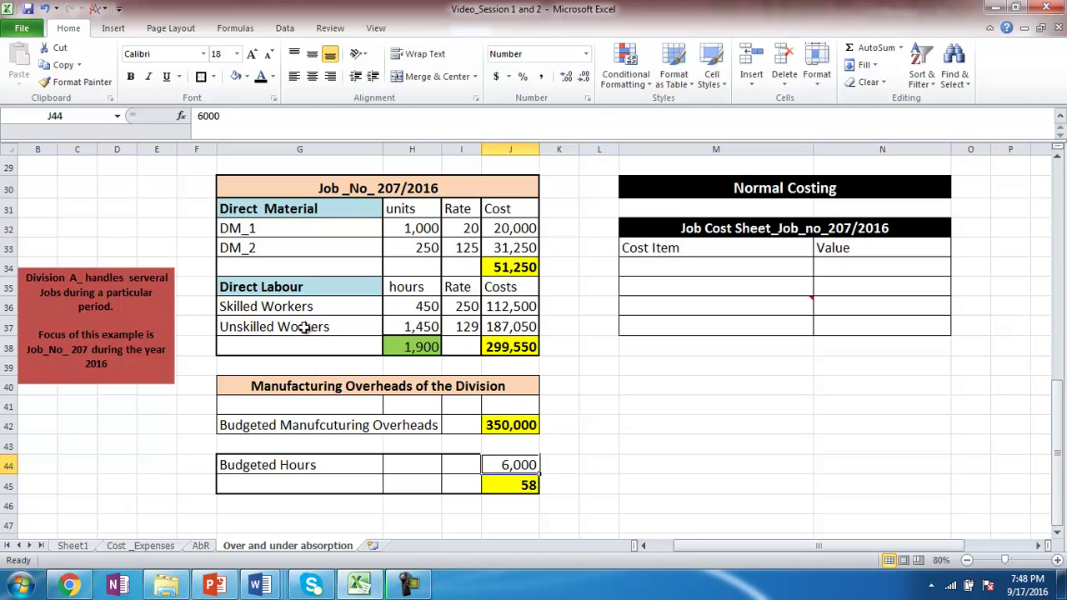
{"action": "left_click", "coordinate": [517, 487]}
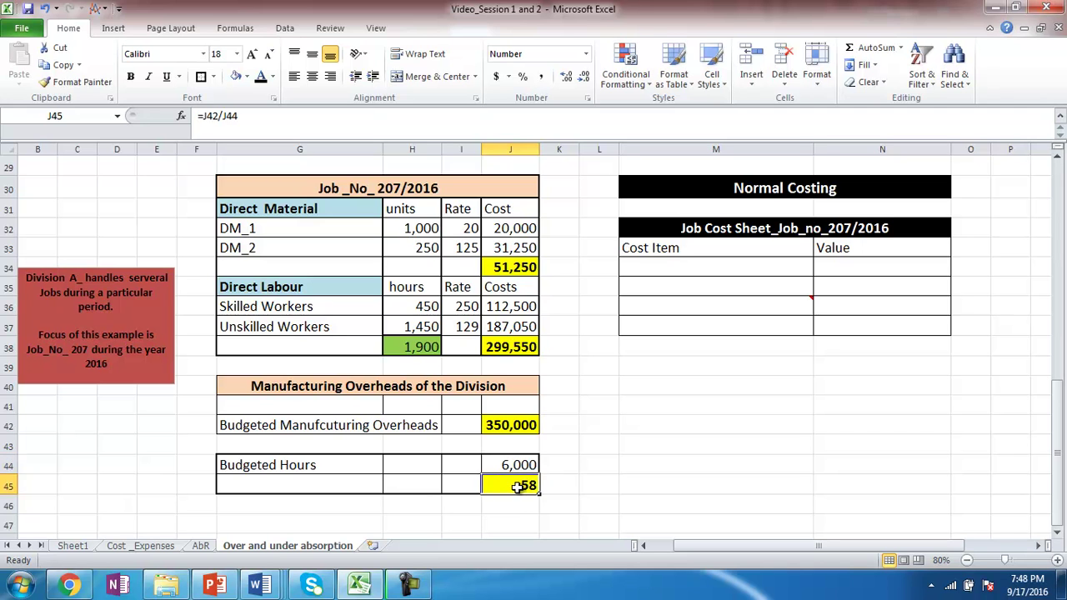
{"action": "left_click", "coordinate": [225, 30]}
{"action": "left_click", "coordinate": [583, 50]}
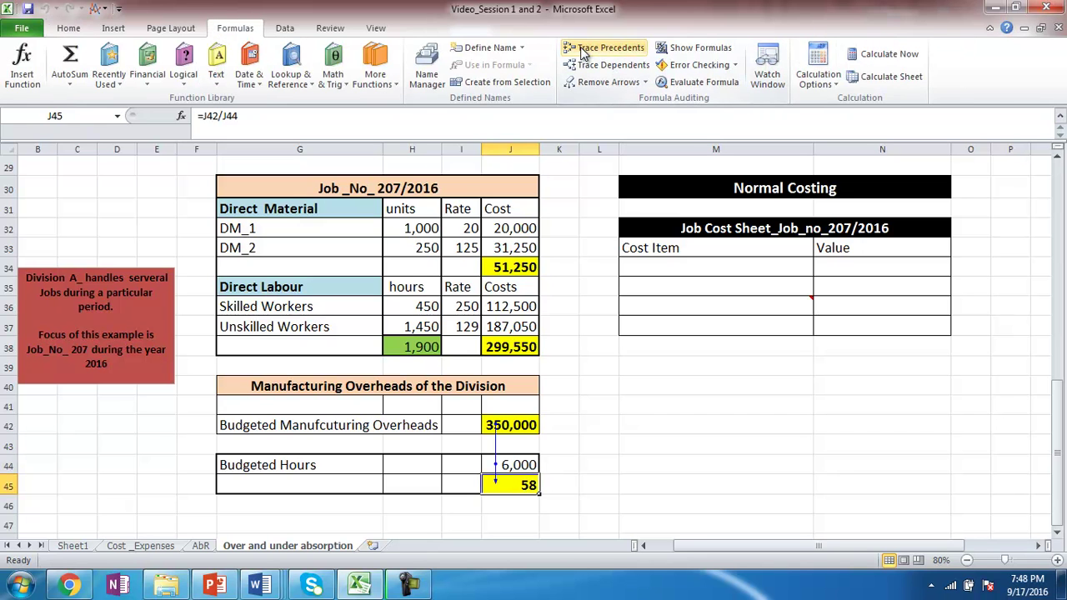
{"action": "left_click", "coordinate": [518, 464]}
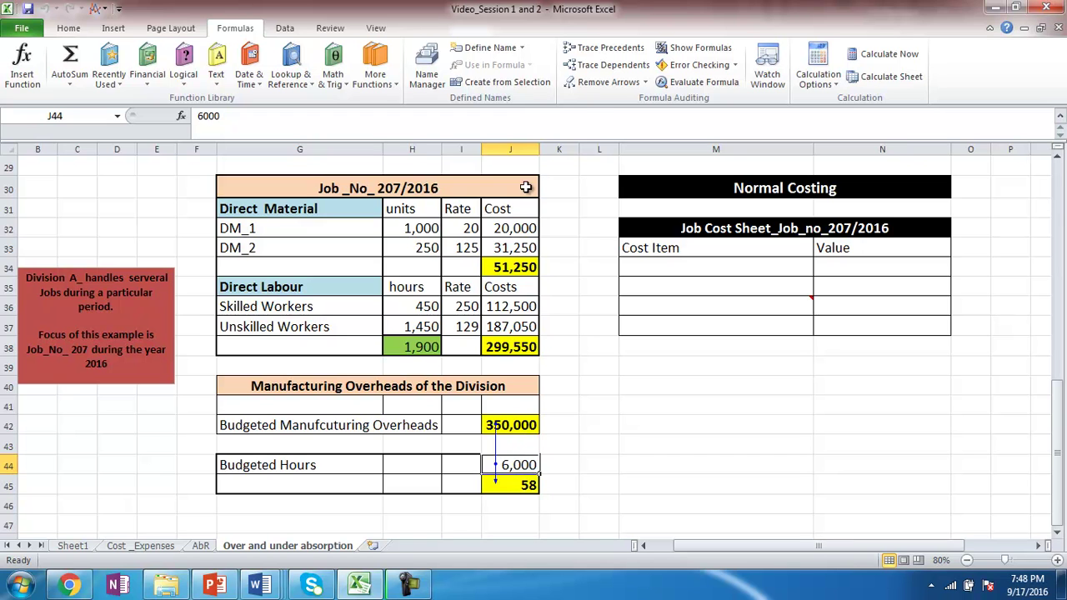
{"action": "left_click", "coordinate": [583, 83]}
- Reveal the Direct Material row (51,250) in dark font and trace N34's precedents
{"action": "left_click_drag", "start_coordinate": [705, 265], "coordinate": [867, 266]}
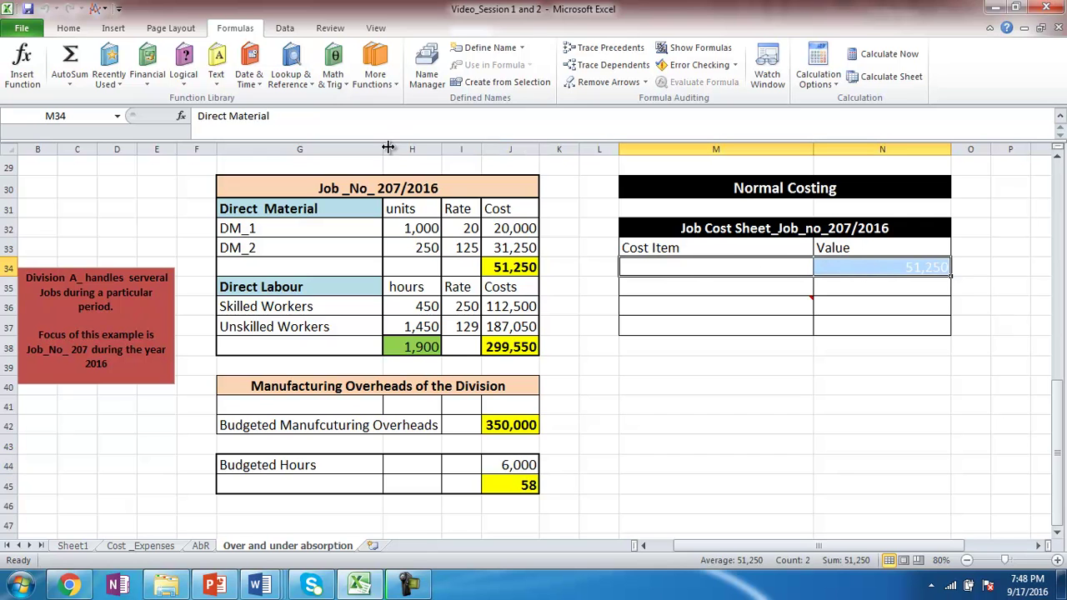
{"action": "left_click", "coordinate": [69, 28]}
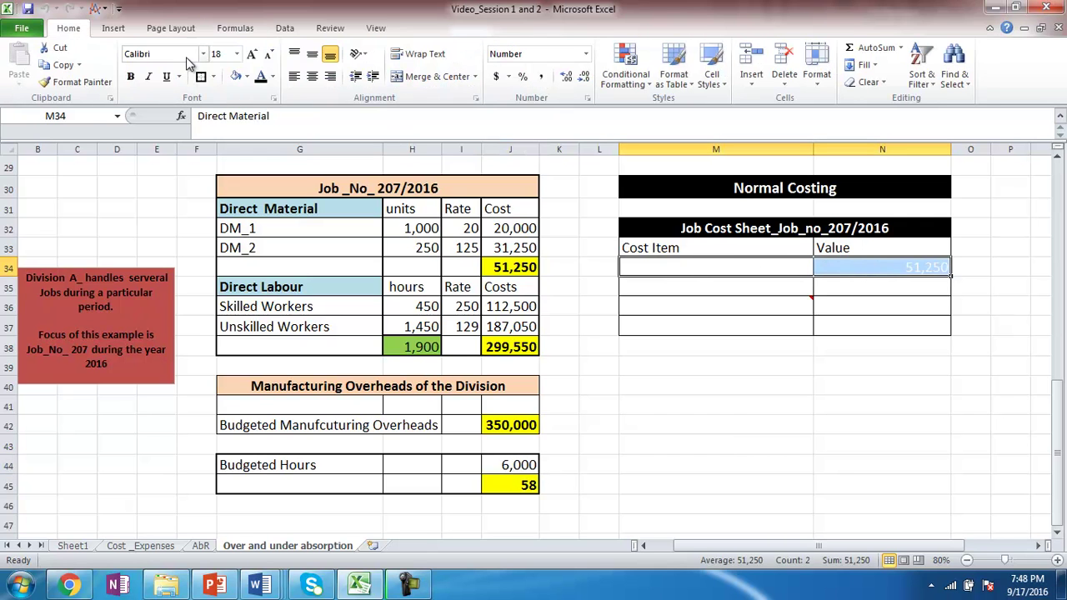
{"action": "left_click", "coordinate": [260, 75]}
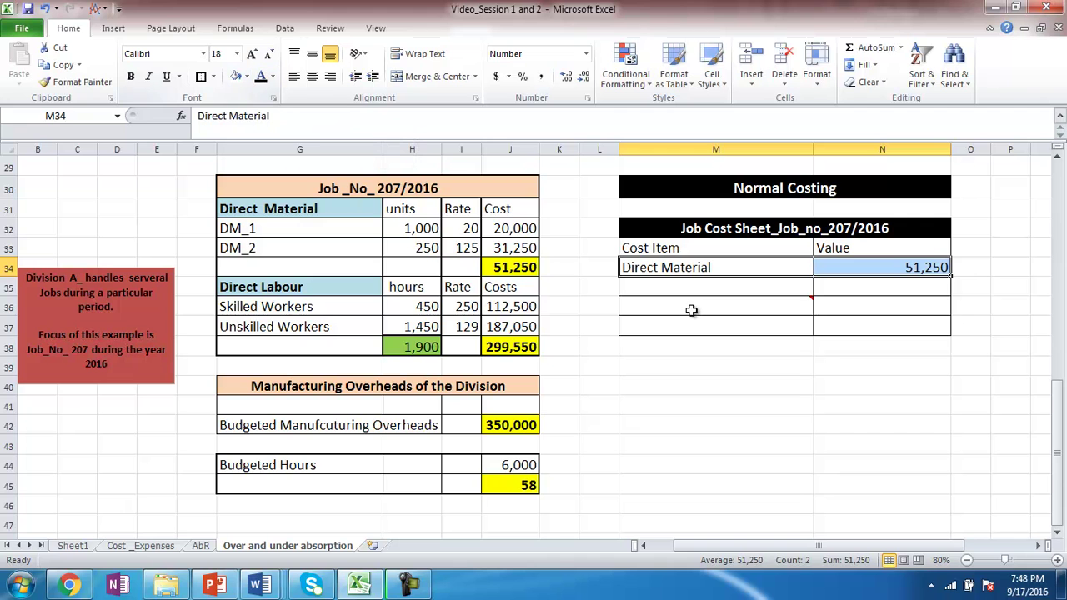
{"action": "left_click", "coordinate": [838, 267]}
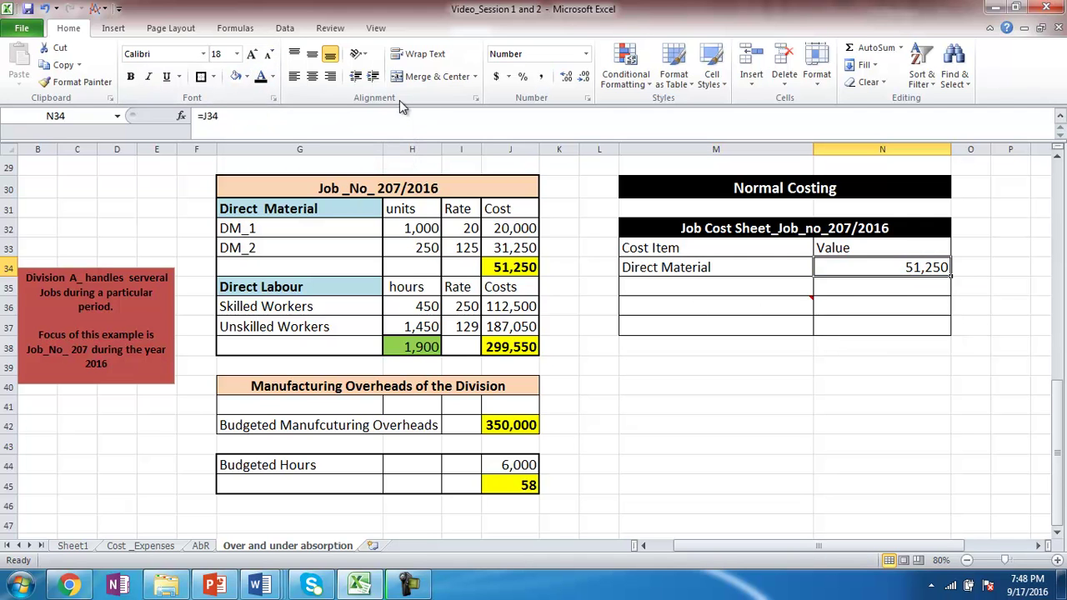
{"action": "left_click", "coordinate": [235, 27]}
{"action": "left_click", "coordinate": [615, 49]}
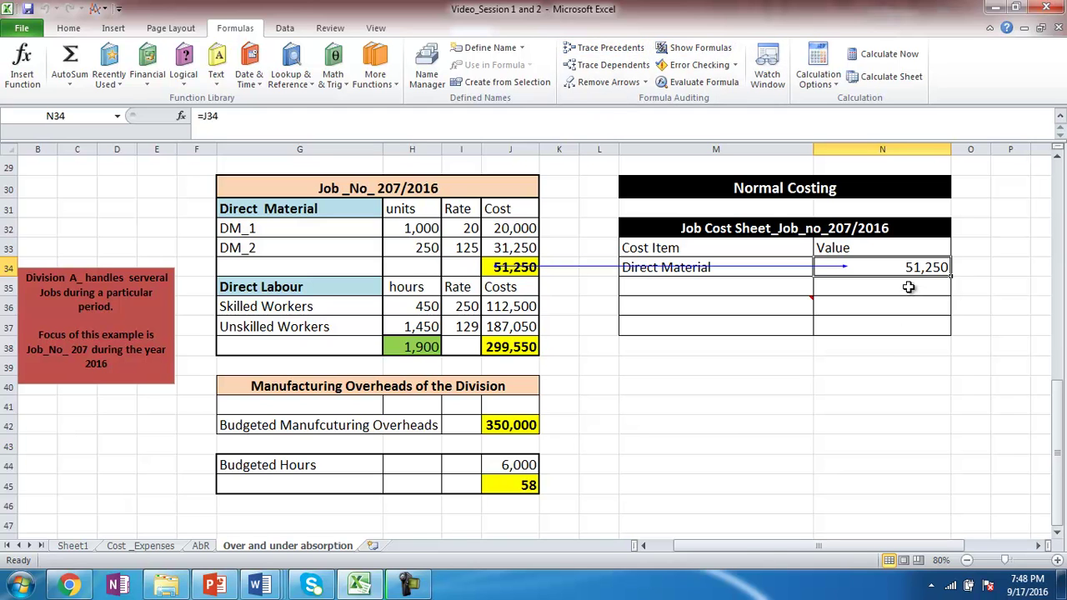
- Reveal the Direct Labour row (299,550) in dark font and clear the trace arrows
{"action": "left_click_drag", "start_coordinate": [840, 289], "coordinate": [807, 290]}
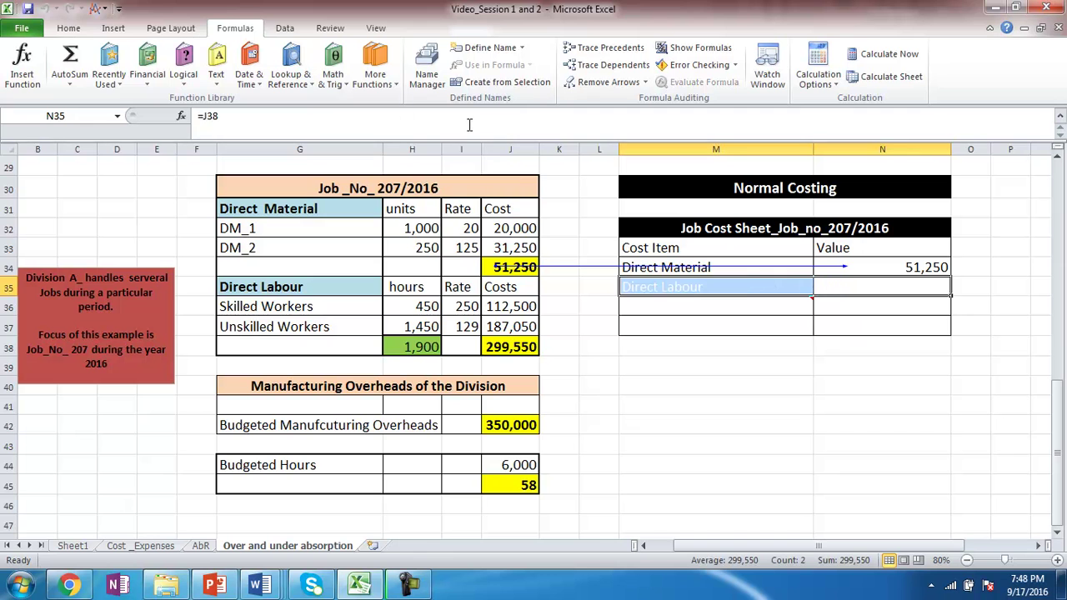
{"action": "left_click", "coordinate": [67, 29]}
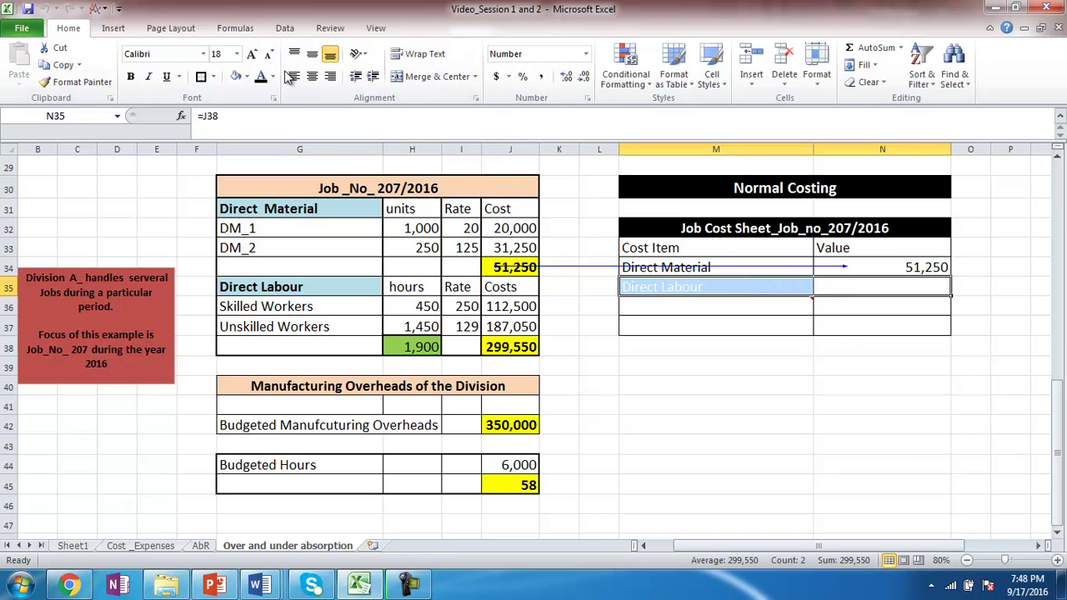
{"action": "left_click", "coordinate": [261, 79]}
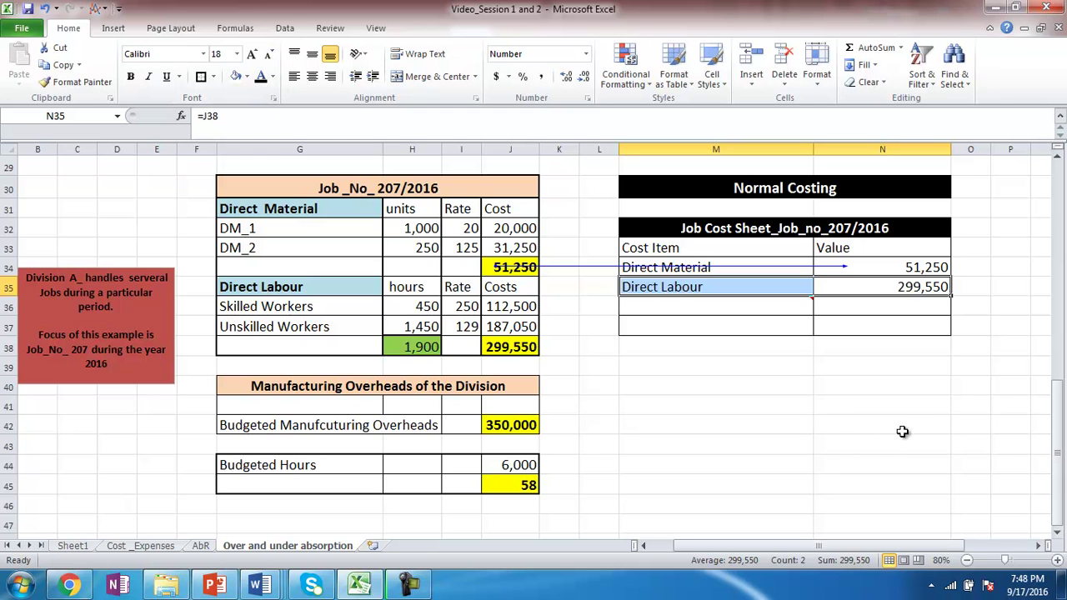
{"action": "left_click", "coordinate": [228, 30]}
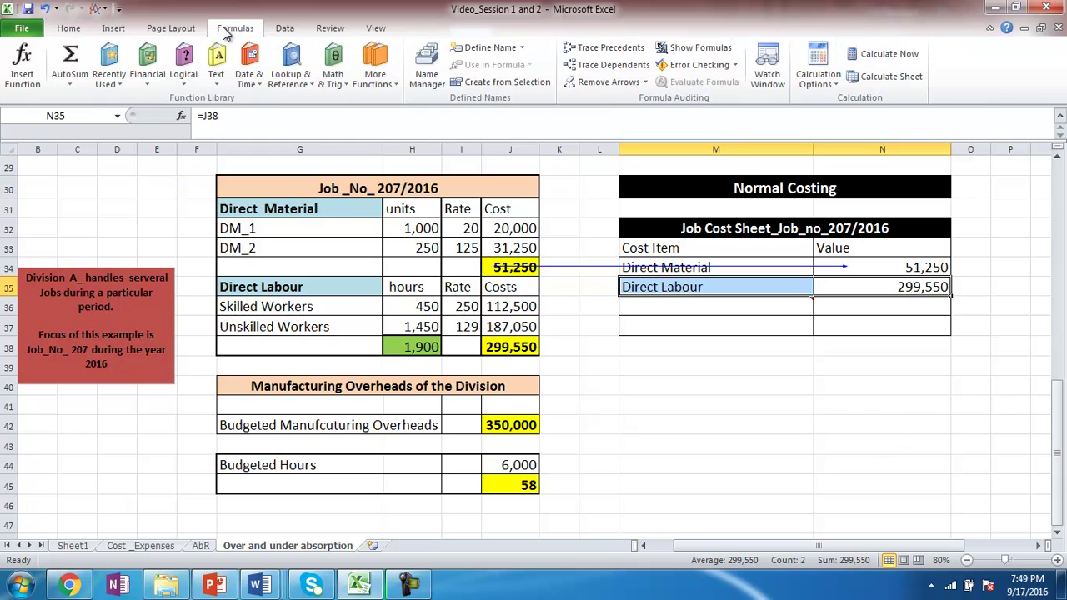
{"action": "left_click", "coordinate": [572, 80]}
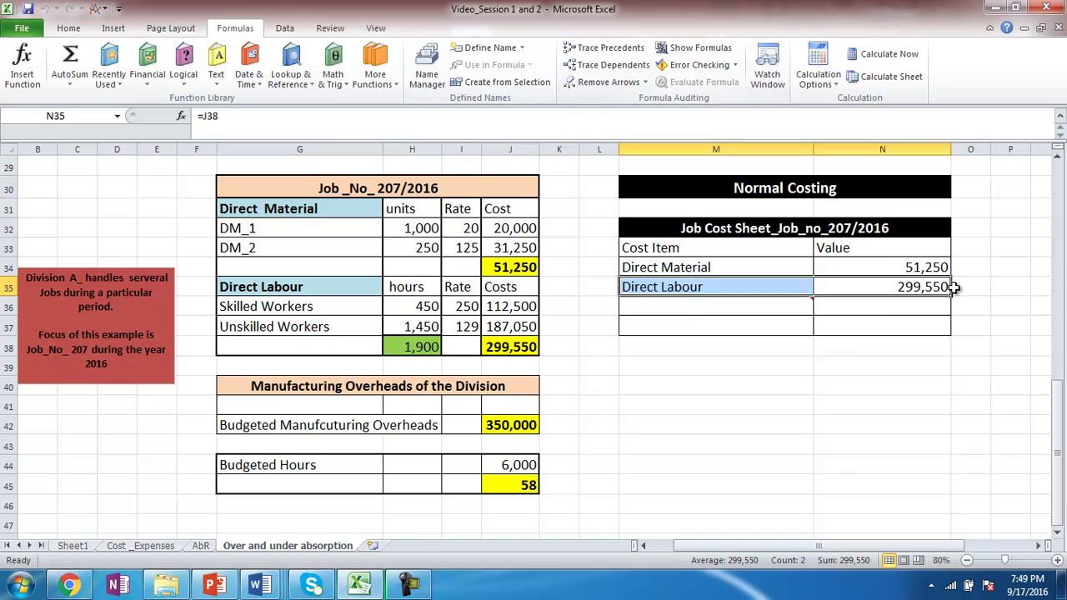
{"action": "left_click", "coordinate": [885, 307]}
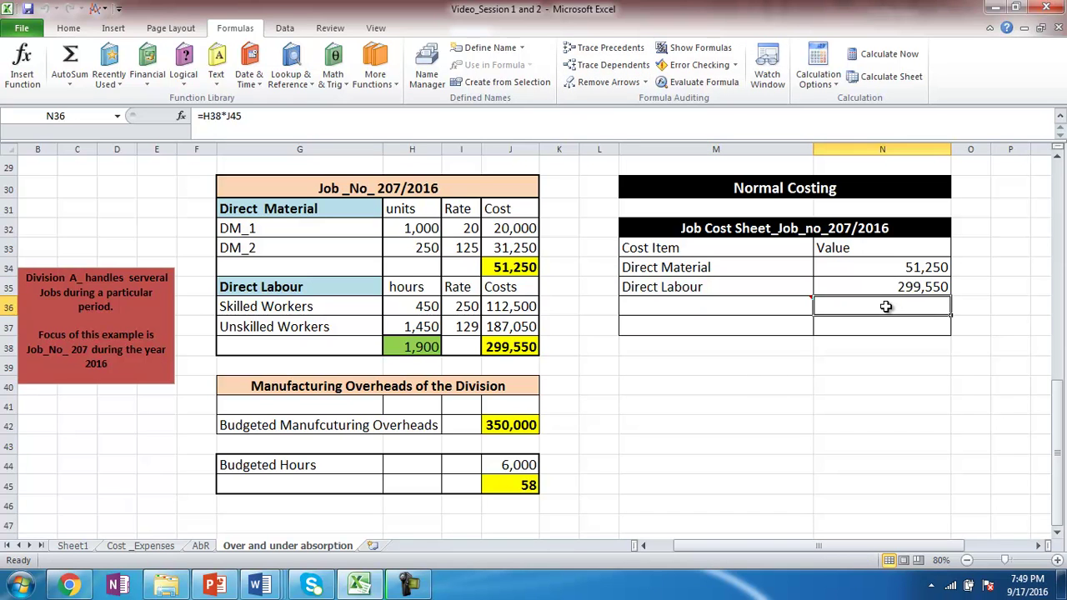
- Show the 110,833 Manufacturing Overheads row in dark font and trace N36 to the 1,900 hours and 58 rate
{"action": "left_click_drag", "start_coordinate": [885, 307], "coordinate": [808, 307]}
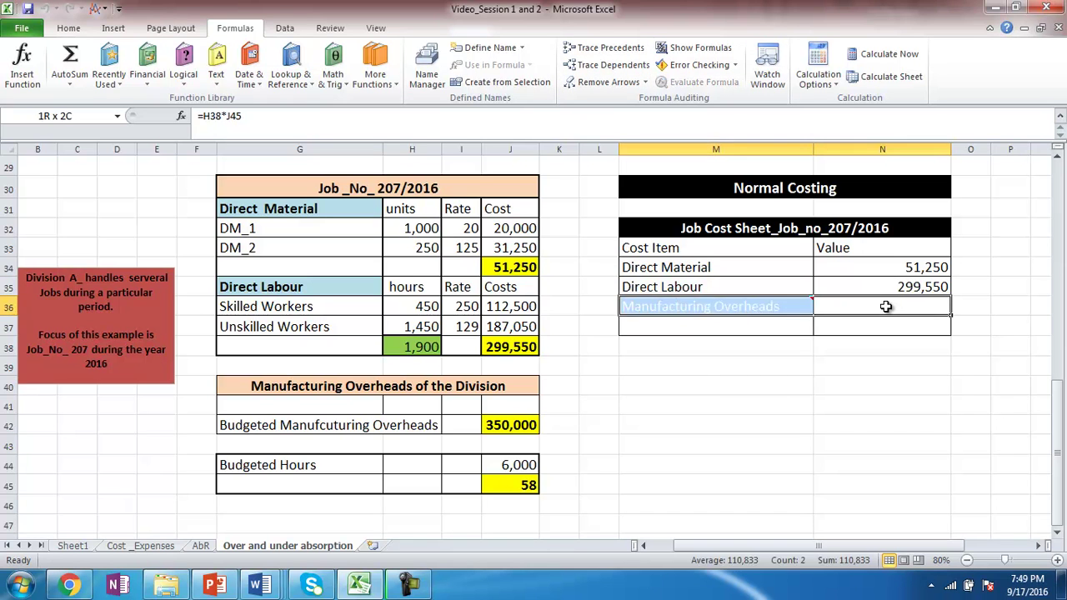
{"action": "left_click", "coordinate": [70, 28]}
{"action": "left_click", "coordinate": [260, 77]}
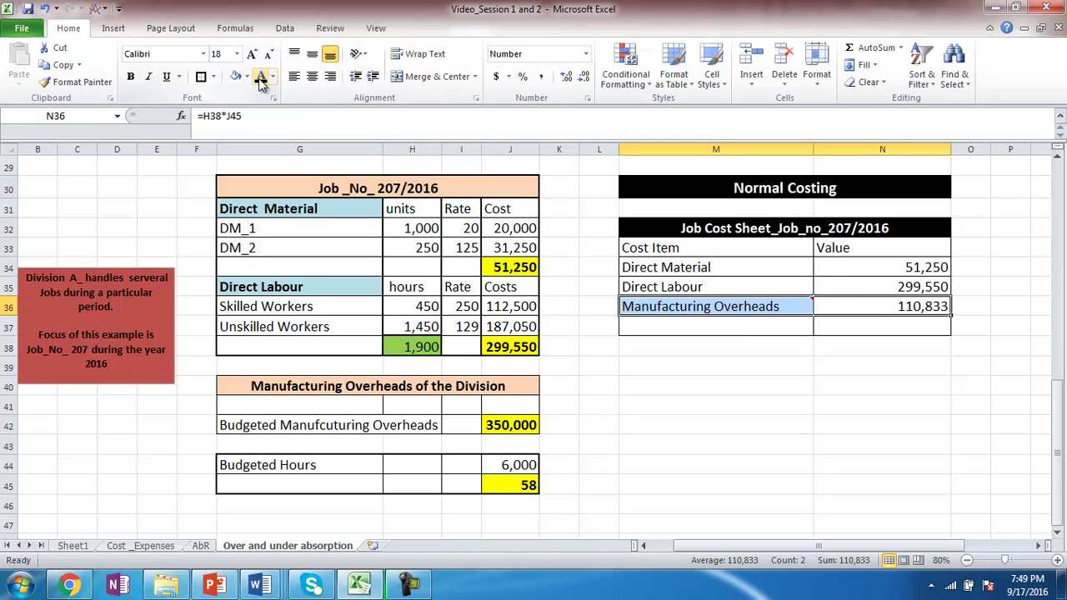
{"action": "left_click", "coordinate": [877, 308]}
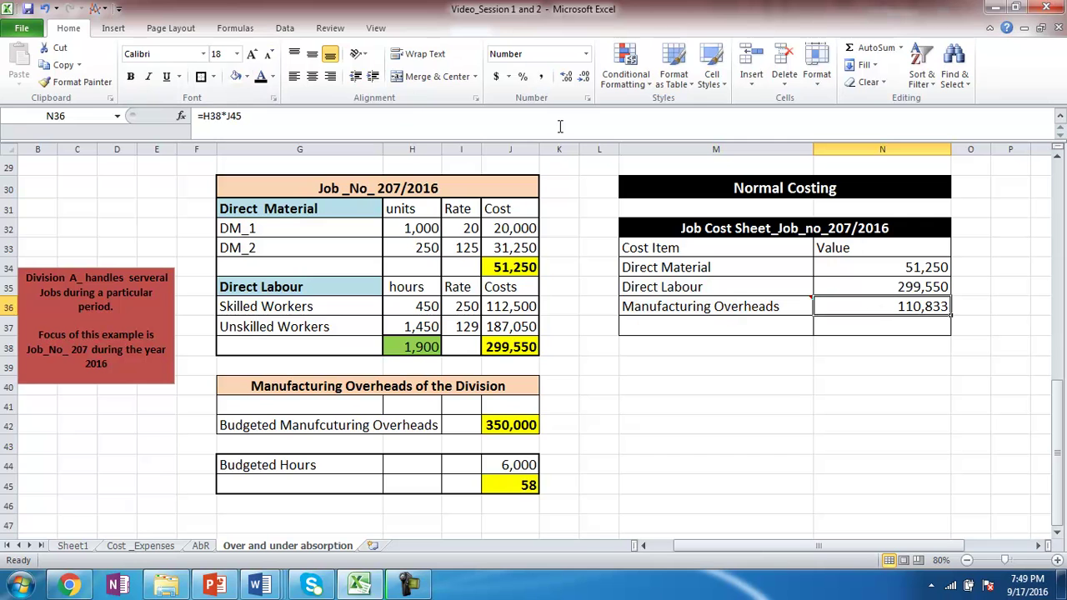
{"action": "left_click", "coordinate": [228, 28]}
{"action": "left_click", "coordinate": [600, 48]}
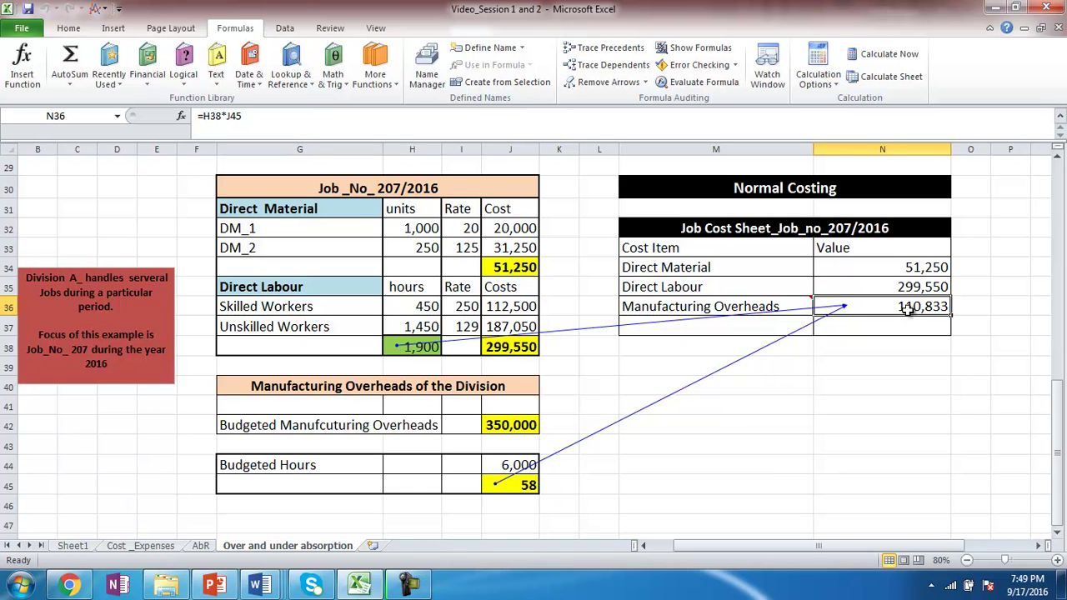
{"action": "left_click_drag", "start_coordinate": [892, 264], "coordinate": [894, 287]}
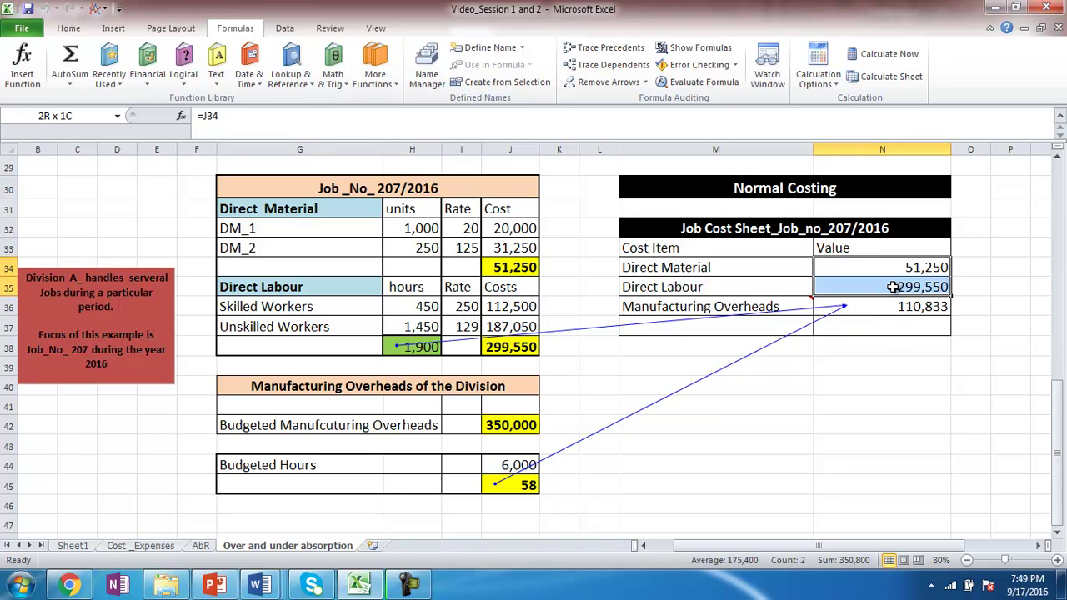
{"action": "left_click", "coordinate": [888, 328]}
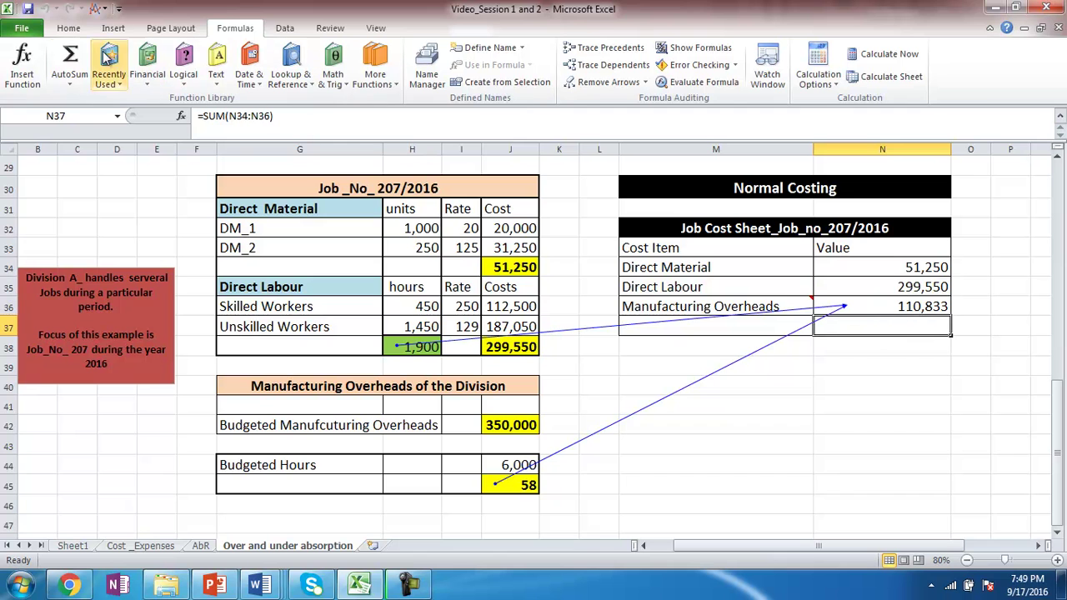
- Format the 461,633 total in N37 as bold black text on a yellow fill
{"action": "left_click", "coordinate": [68, 30]}
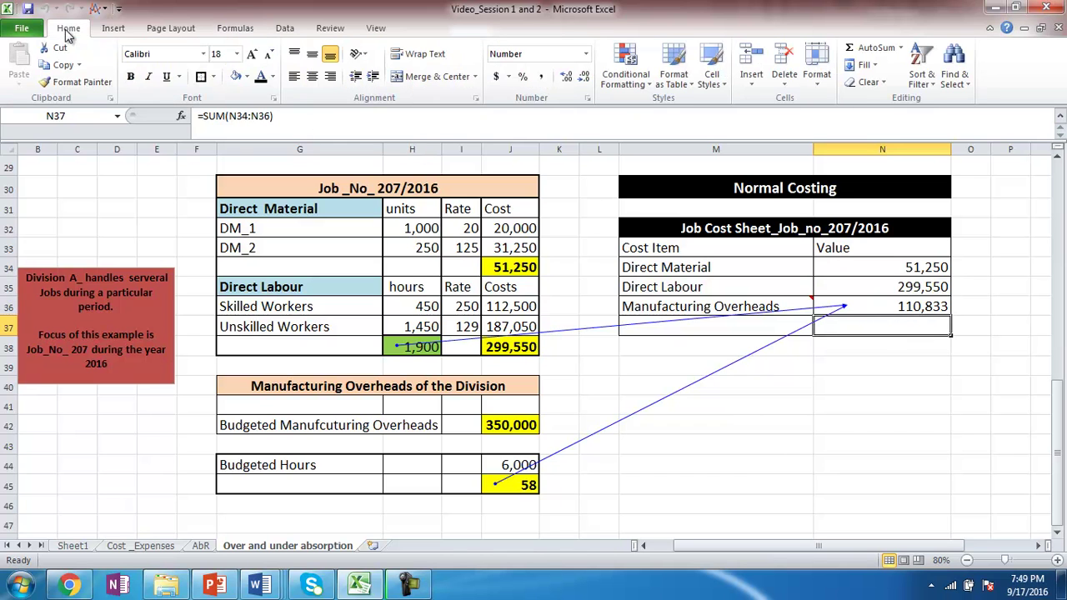
{"action": "left_click", "coordinate": [261, 77]}
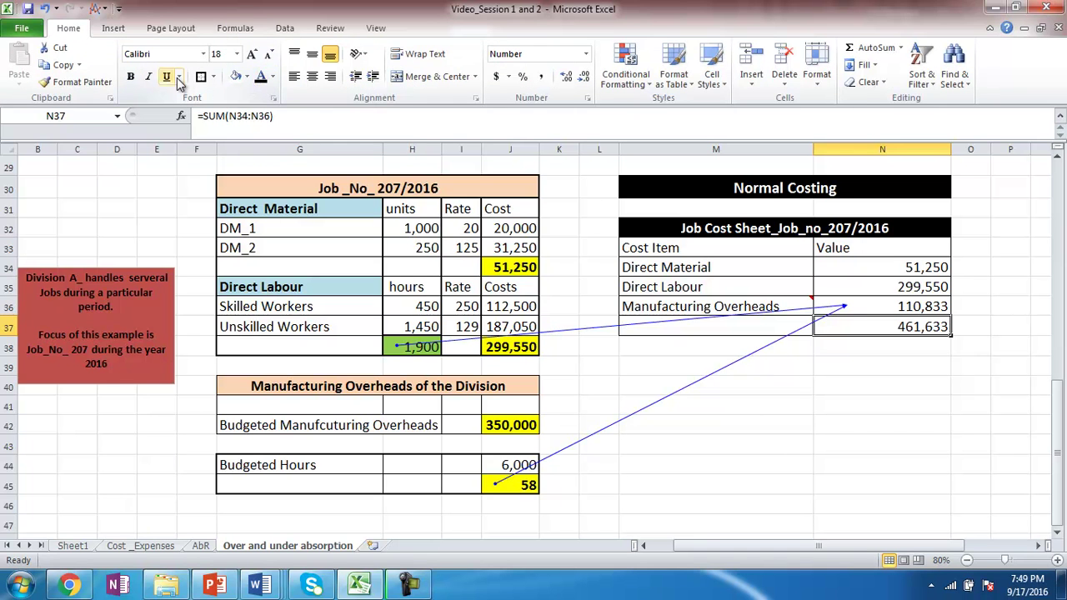
{"action": "left_click", "coordinate": [130, 76]}
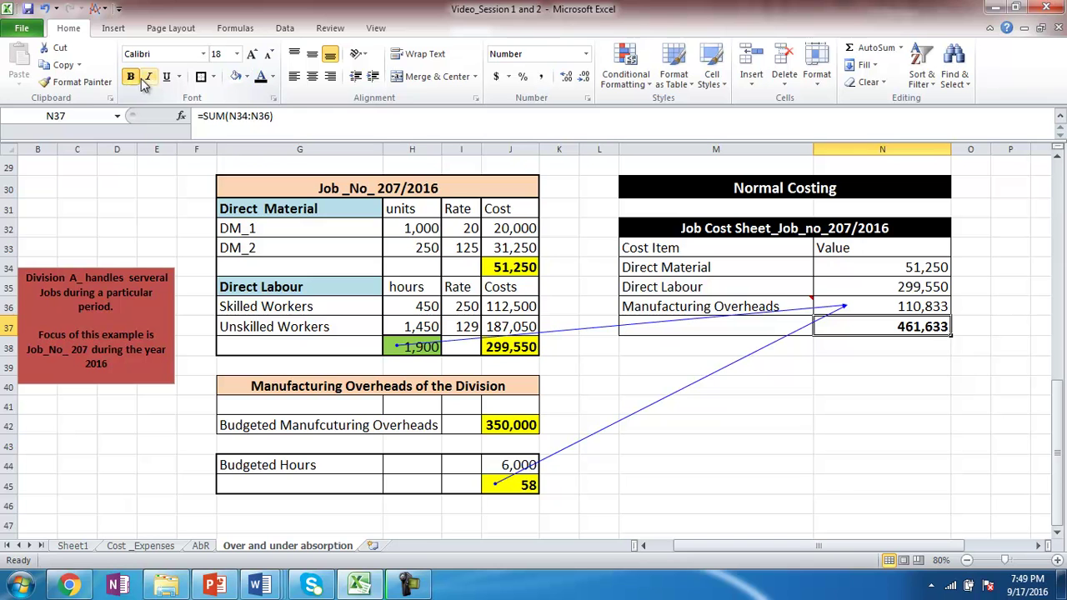
{"action": "left_click", "coordinate": [247, 77]}
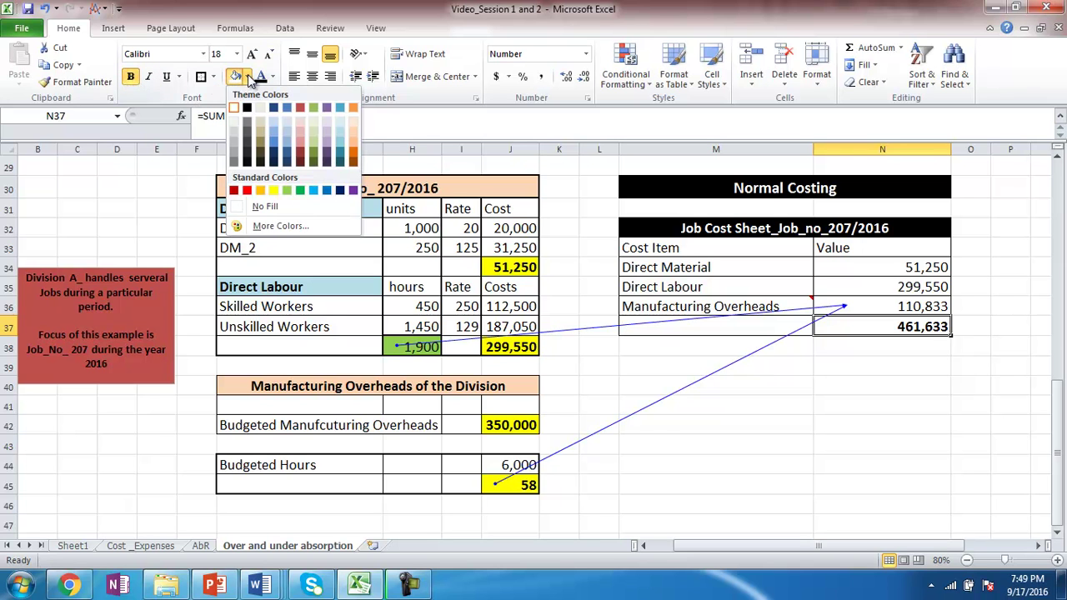
{"action": "left_click", "coordinate": [272, 193]}
{"action": "left_click", "coordinate": [804, 481]}
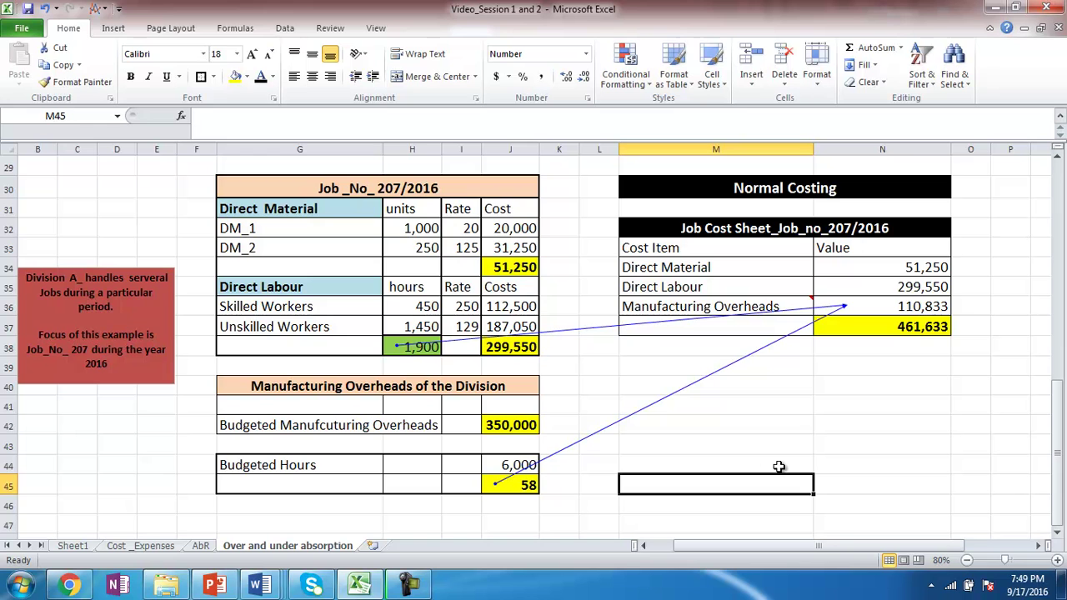
{"action": "left_click", "coordinate": [672, 181]}
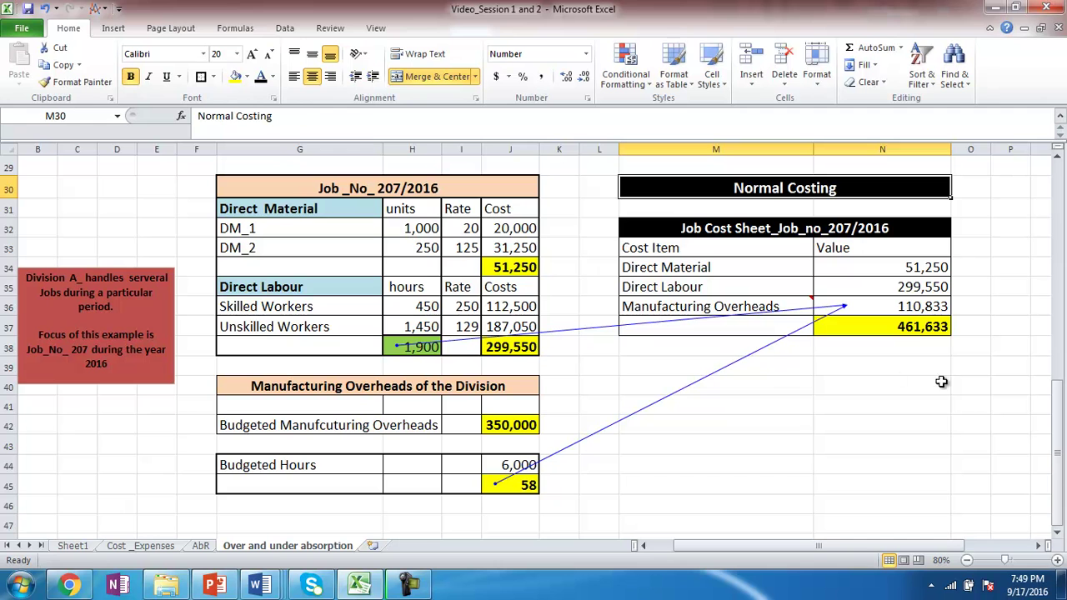
- Remove the existing trace arrows from the sheet
{"action": "left_click", "coordinate": [234, 27]}
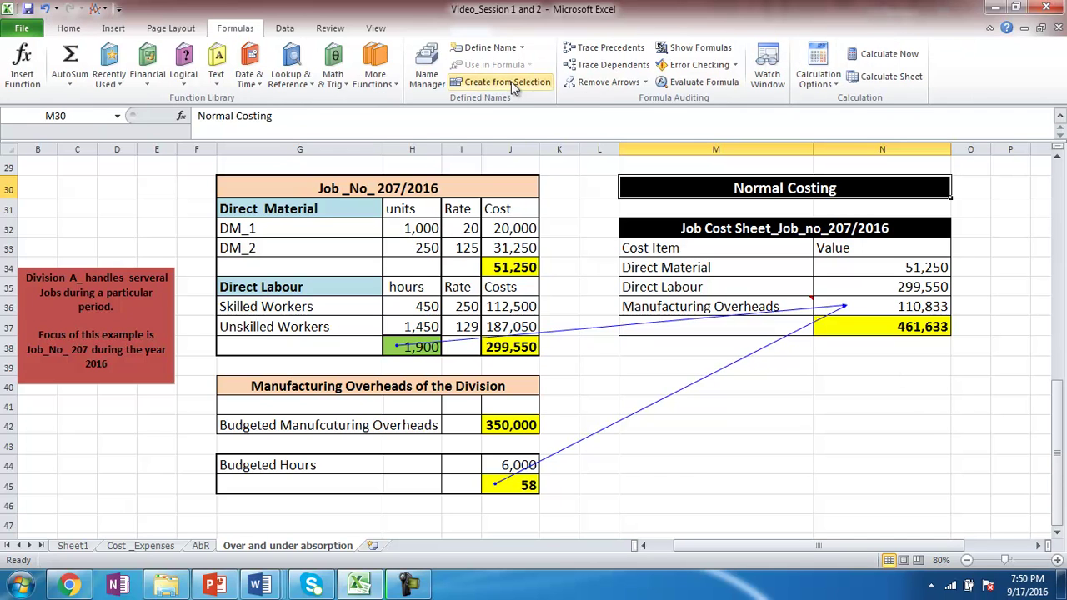
{"action": "left_click", "coordinate": [575, 85]}
{"action": "left_click", "coordinate": [750, 424]}
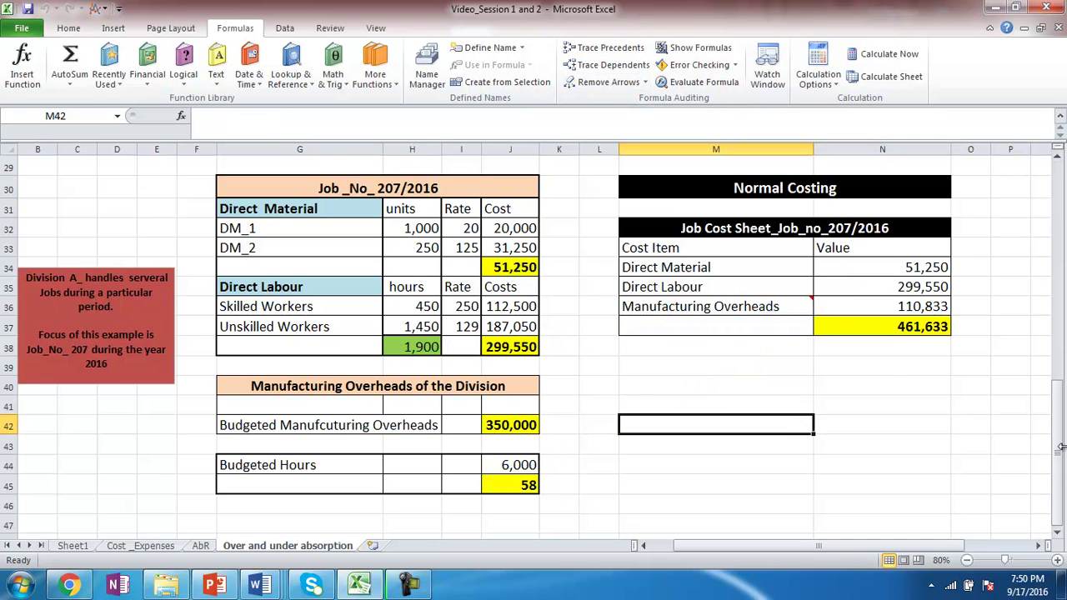
{"action": "left_click_drag", "start_coordinate": [1058, 450], "coordinate": [1040, 259]}
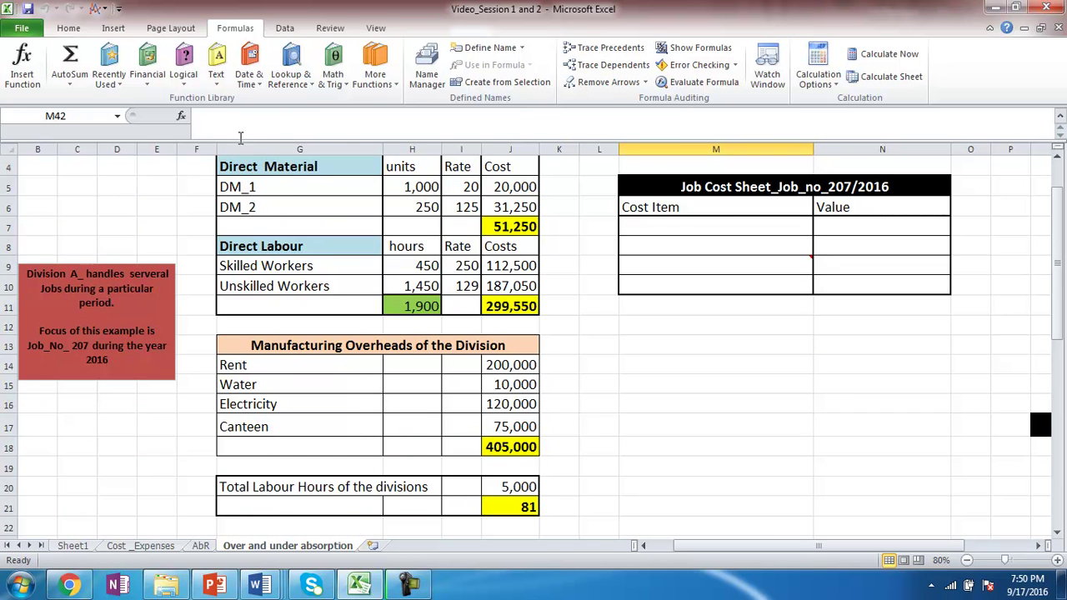
- Review the material and labour block and the Rent, Water, Electricity and Canteen overheads
{"action": "left_click_drag", "start_coordinate": [279, 168], "coordinate": [439, 311]}
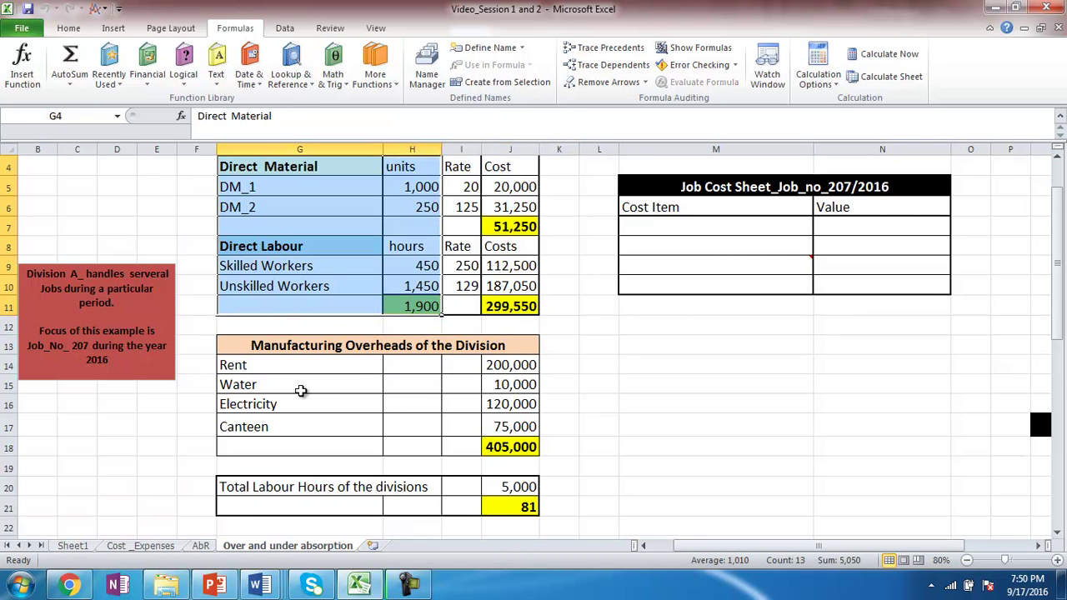
{"action": "left_click", "coordinate": [350, 351]}
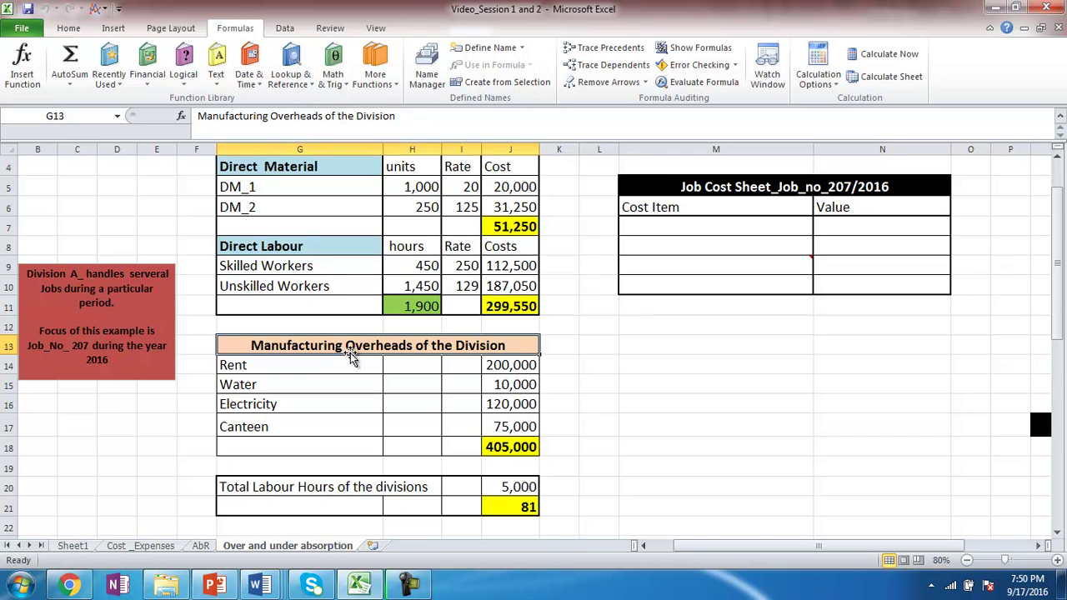
{"action": "left_click", "coordinate": [268, 371]}
{"action": "left_click", "coordinate": [261, 385]}
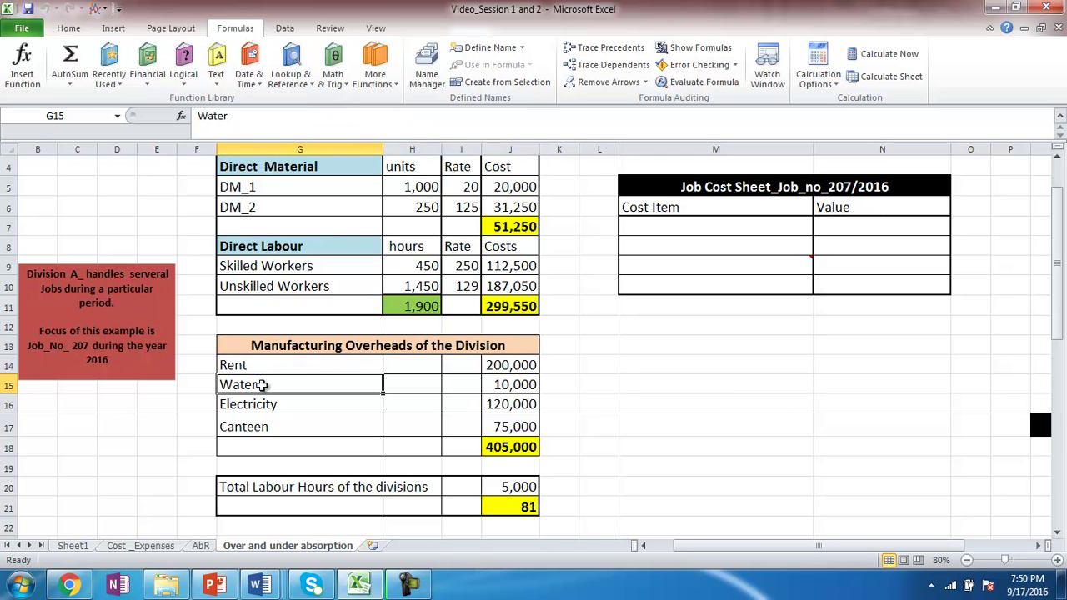
{"action": "left_click", "coordinate": [260, 406]}
{"action": "left_click", "coordinate": [252, 429]}
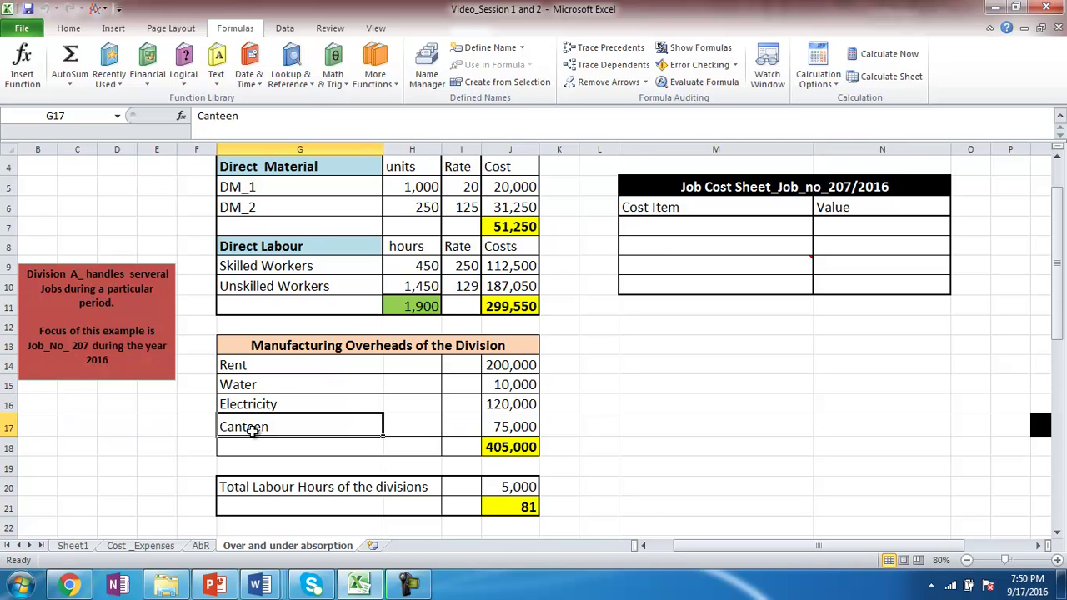
- Check the J18 overheads and 5,000 hours in J20, then trace J21's 81 rate precedents
{"action": "left_click", "coordinate": [506, 447]}
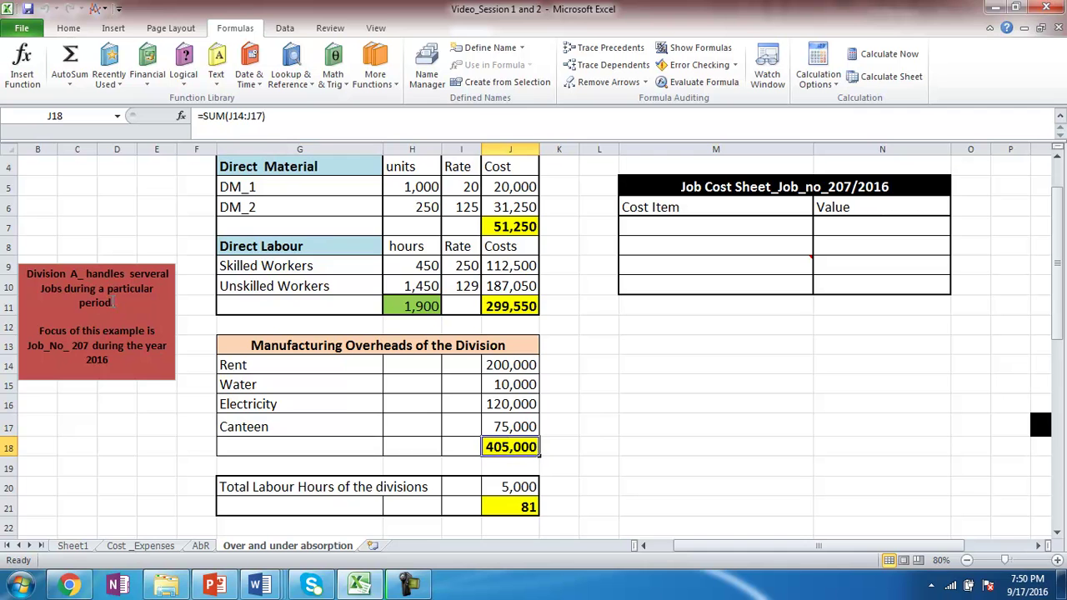
{"action": "left_click", "coordinate": [269, 488]}
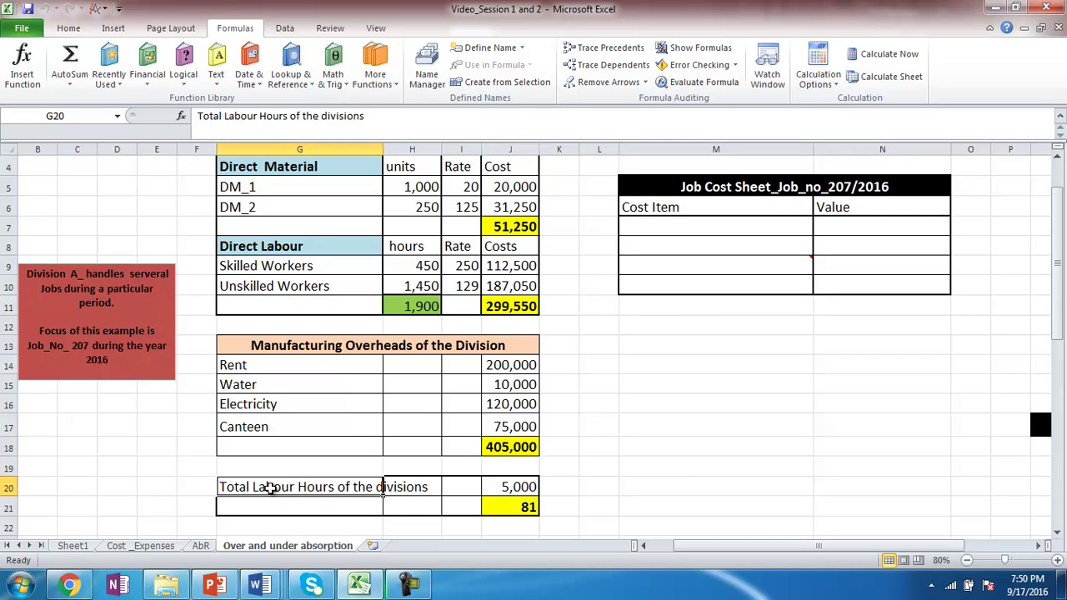
{"action": "left_click", "coordinate": [505, 487]}
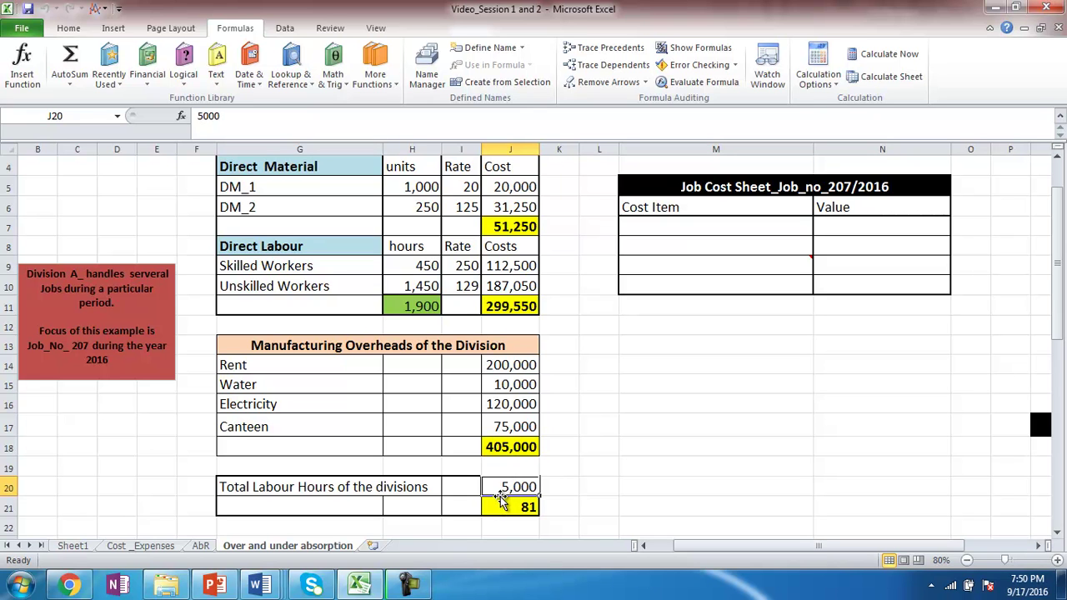
{"action": "left_click", "coordinate": [505, 503]}
{"action": "left_click", "coordinate": [574, 48]}
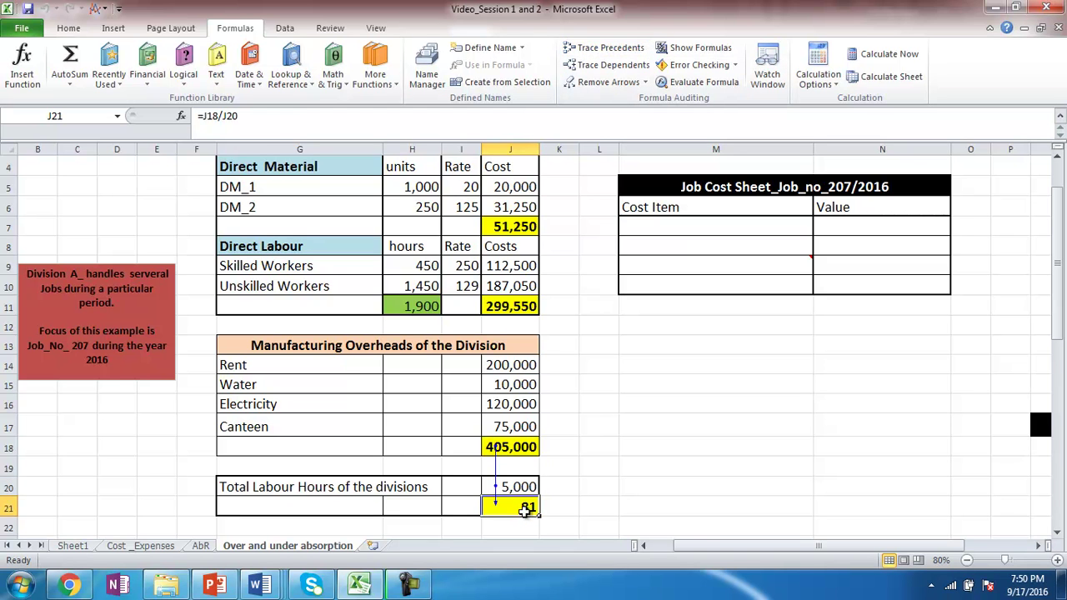
- Turn the hidden Direct Material, Direct Labour and Manufacturing Overheads rows (M7:N9) black
{"action": "left_click", "coordinate": [686, 489]}
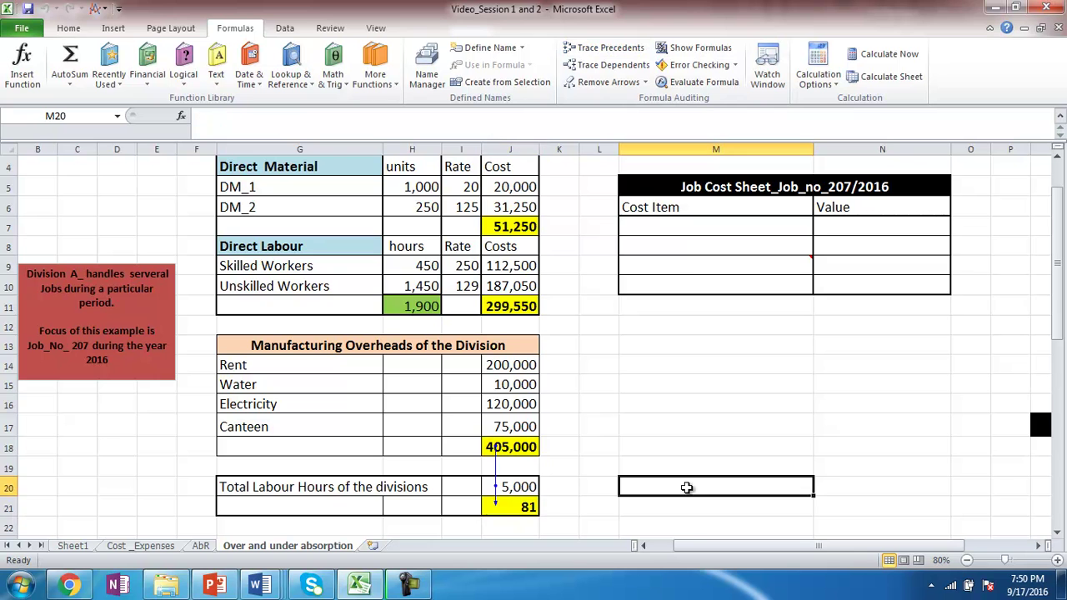
{"action": "left_click_drag", "start_coordinate": [765, 228], "coordinate": [843, 240]}
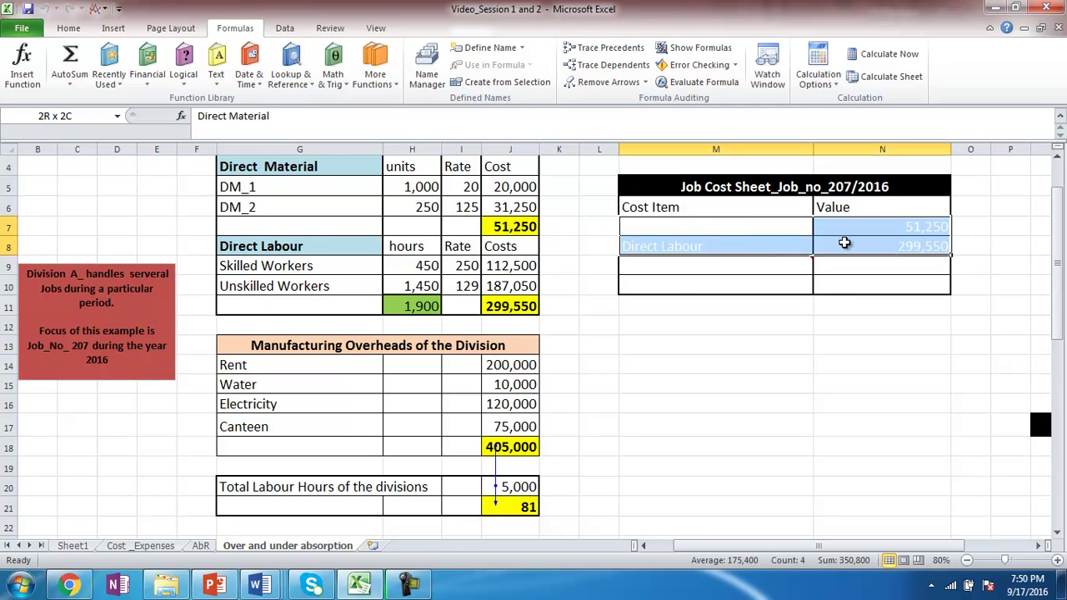
{"action": "left_click", "coordinate": [63, 27]}
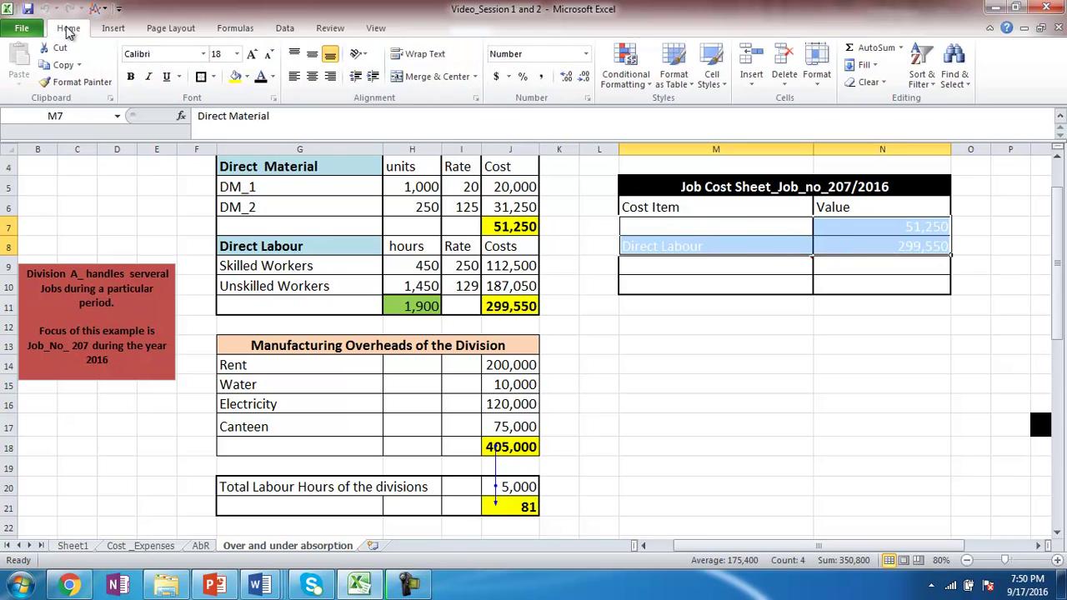
{"action": "left_click", "coordinate": [262, 80]}
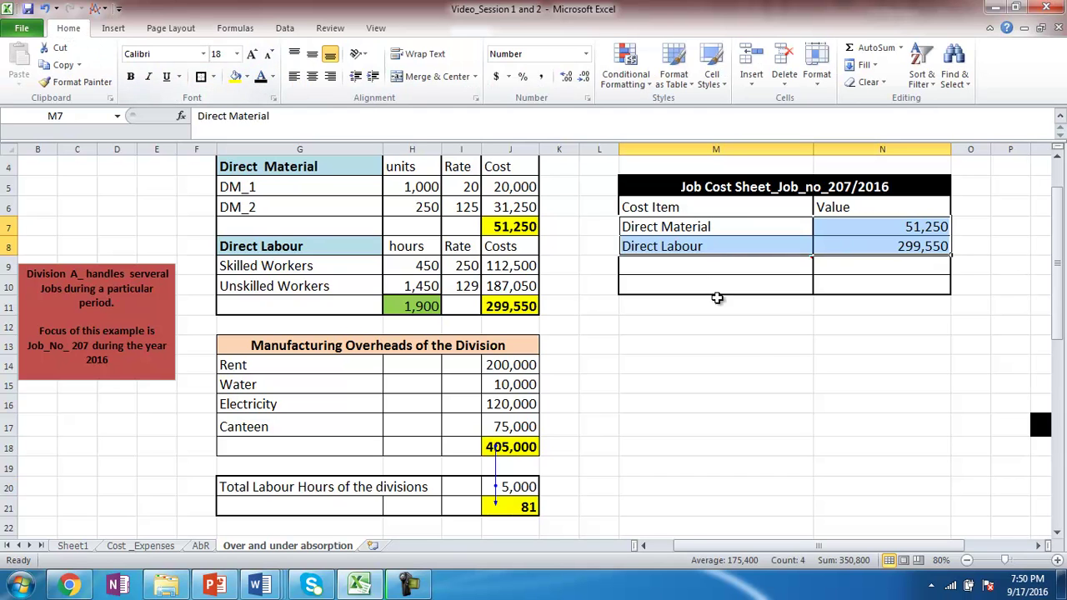
{"action": "left_click", "coordinate": [753, 350]}
{"action": "left_click_drag", "start_coordinate": [889, 265], "coordinate": [763, 267]}
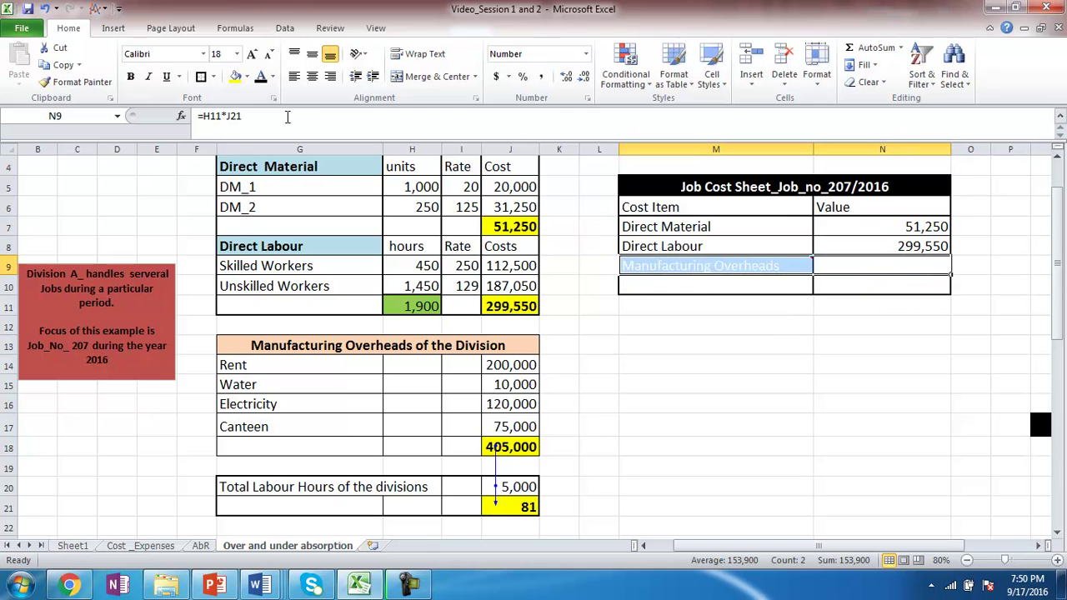
{"action": "left_click", "coordinate": [261, 77]}
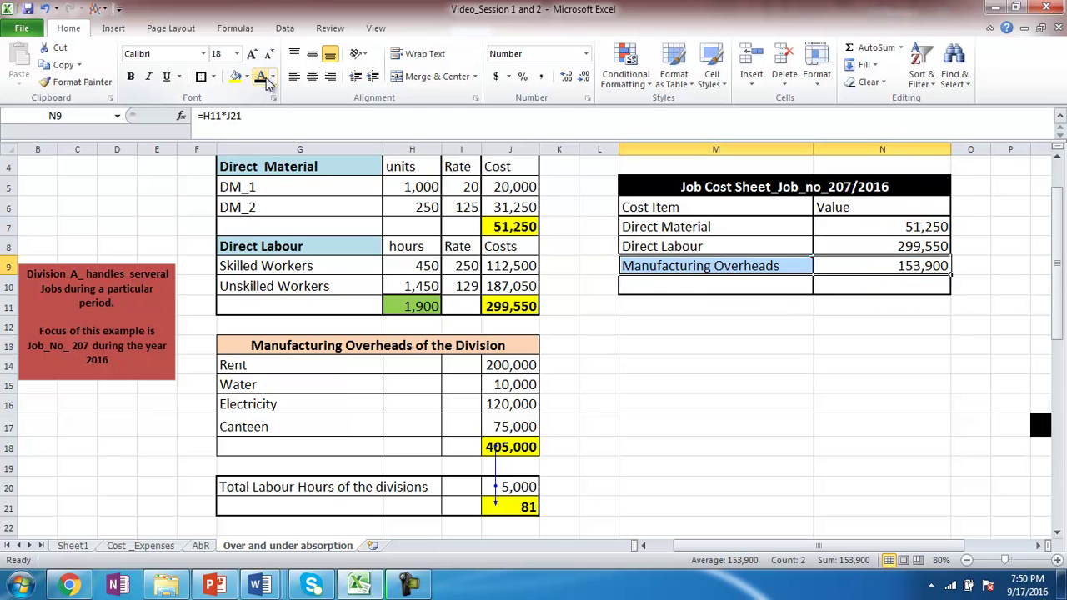
- Trace the 153,900 overheads in N9 back to H11 and J21
{"action": "left_click", "coordinate": [870, 265]}
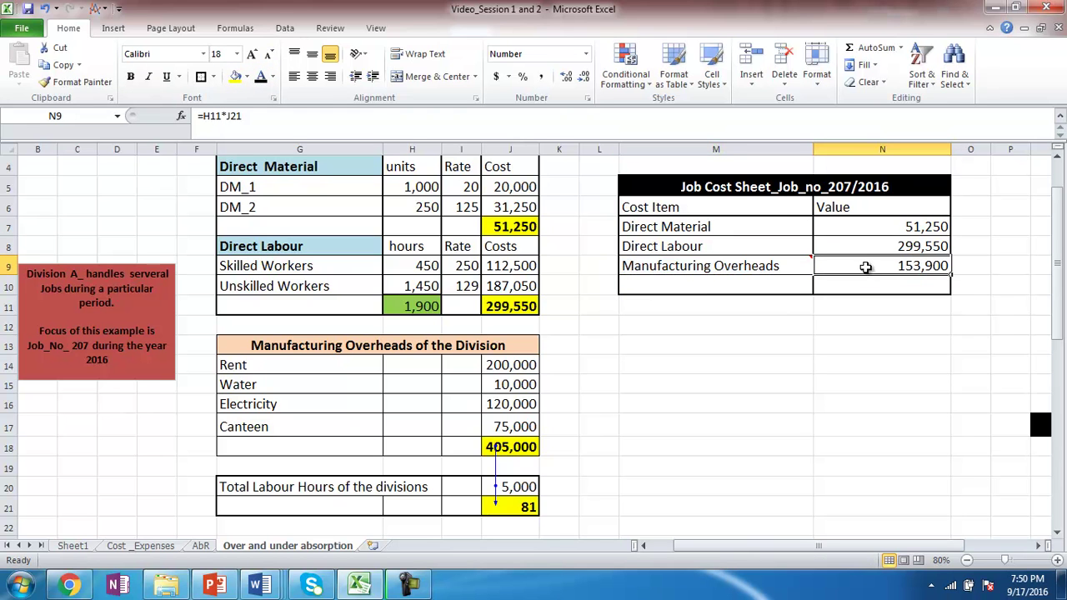
{"action": "left_click", "coordinate": [236, 28]}
{"action": "left_click", "coordinate": [613, 48]}
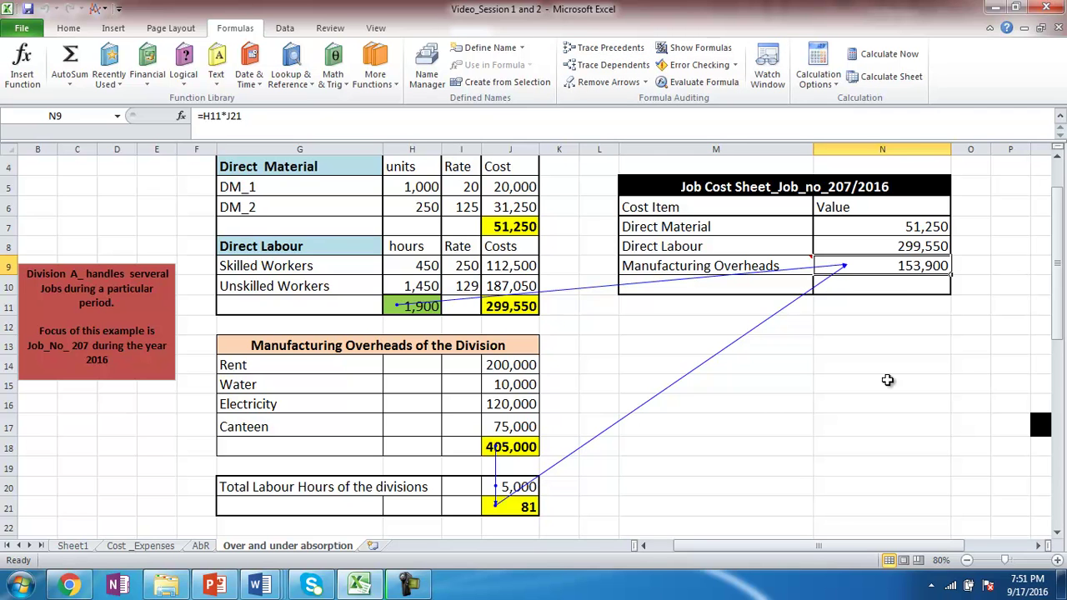
{"action": "left_click", "coordinate": [909, 285]}
- Make the 504,700 Actual Costing total in N10 visible and fill it yellow
{"action": "left_click", "coordinate": [68, 27]}
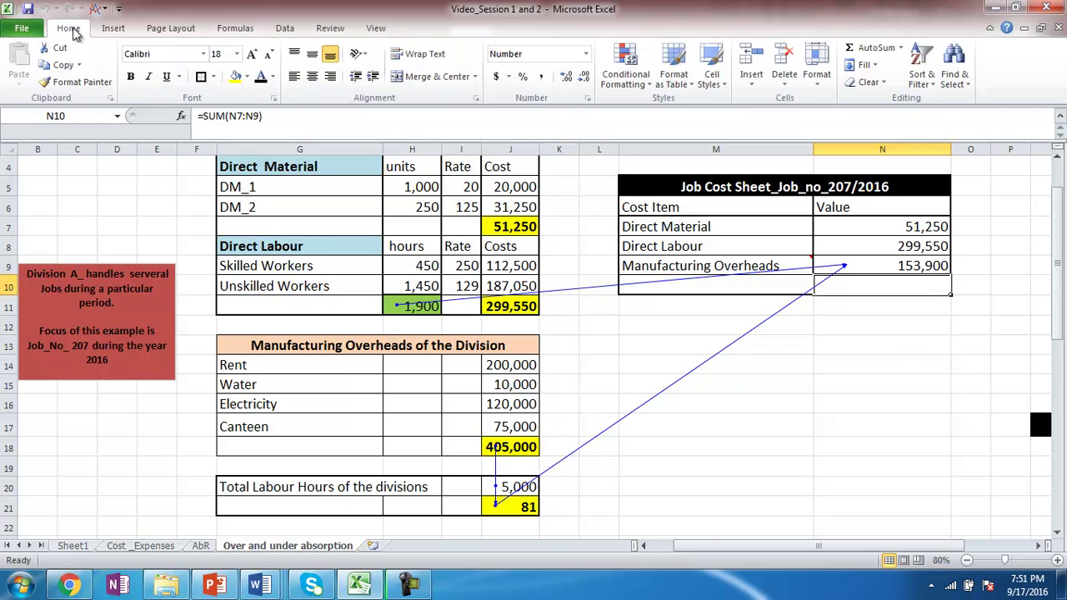
{"action": "left_click", "coordinate": [261, 77]}
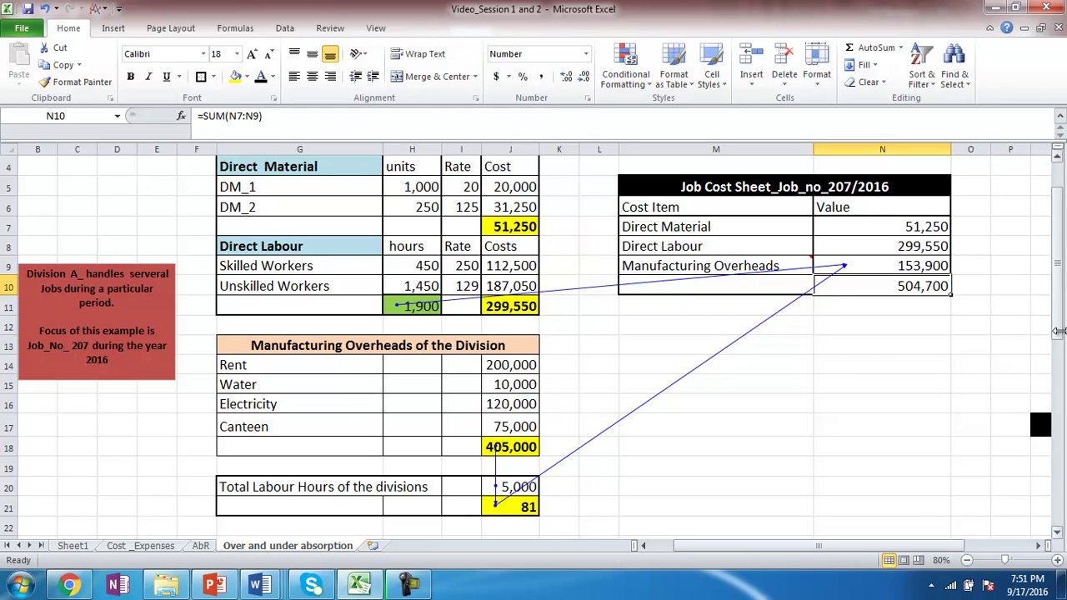
{"action": "left_click_drag", "start_coordinate": [1058, 304], "coordinate": [1058, 289]}
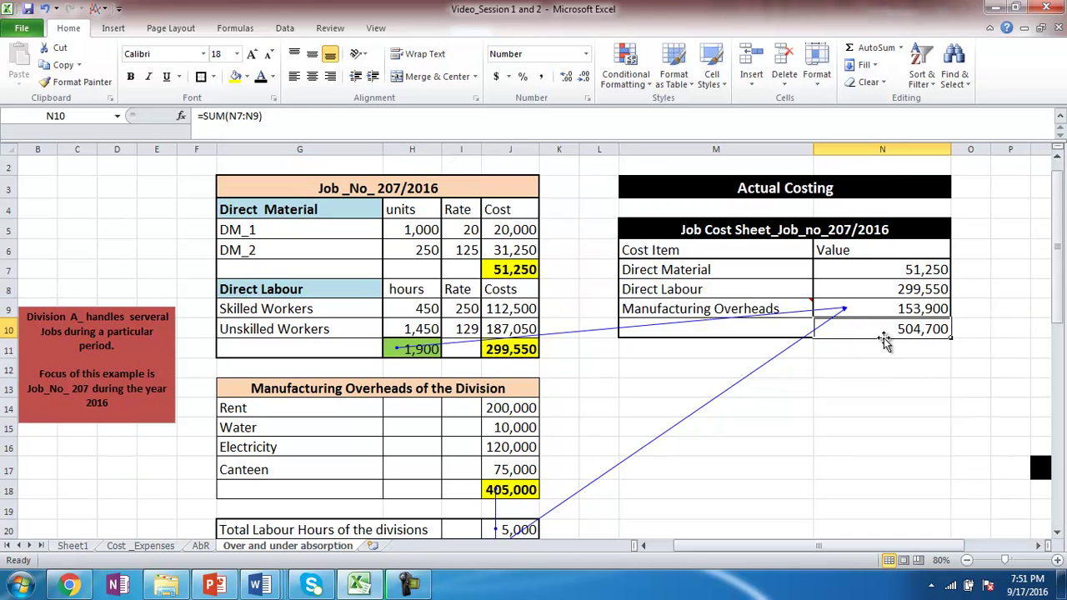
{"action": "left_click", "coordinate": [236, 76]}
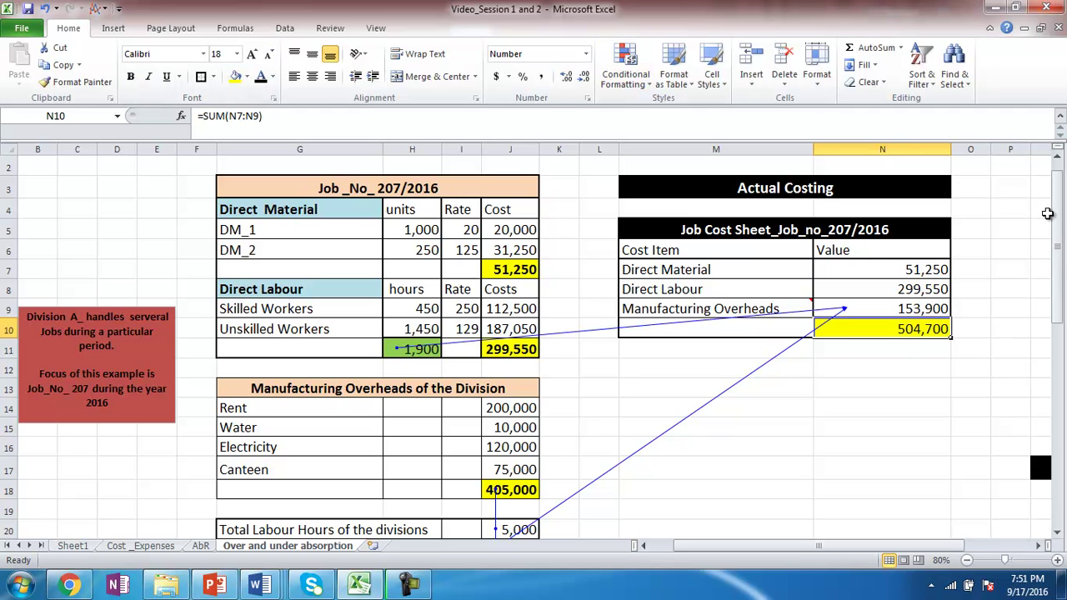
{"action": "left_click_drag", "start_coordinate": [1059, 219], "coordinate": [1058, 400]}
- Trace the 110,833 Normal Costing overheads in N36 back to H38 and J45
{"action": "left_click", "coordinate": [920, 424]}
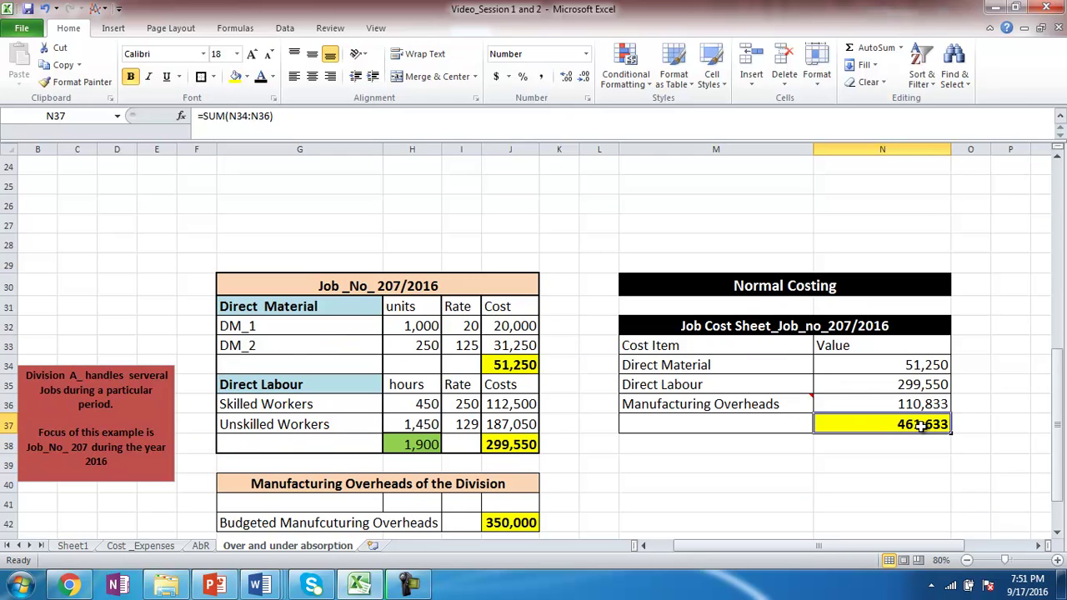
{"action": "left_click_drag", "start_coordinate": [1058, 424], "coordinate": [1057, 252]}
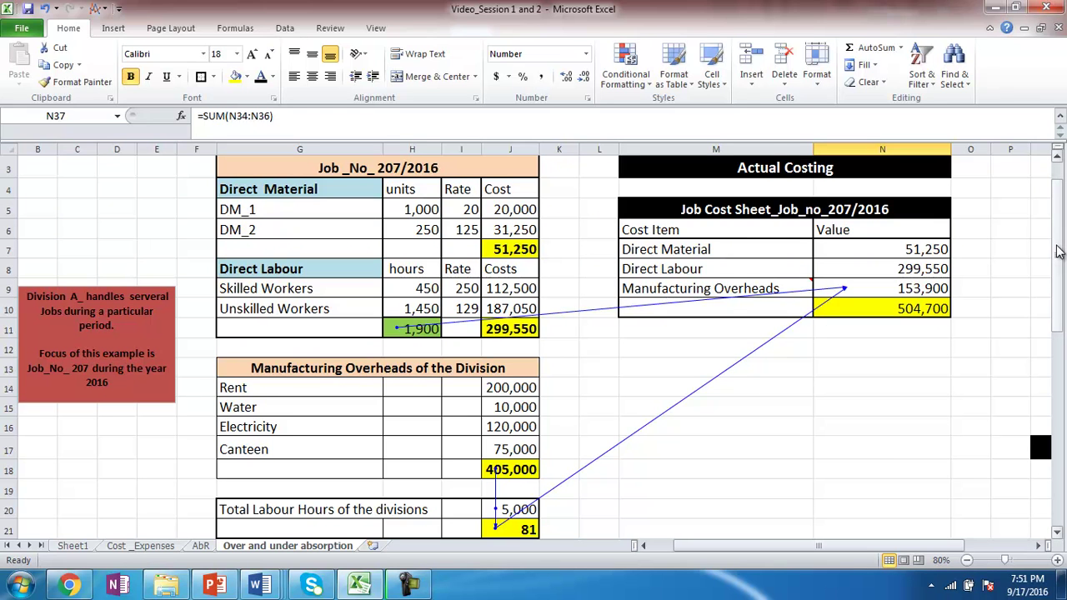
{"action": "left_click", "coordinate": [937, 292]}
{"action": "left_click_drag", "start_coordinate": [1057, 289], "coordinate": [1063, 469]}
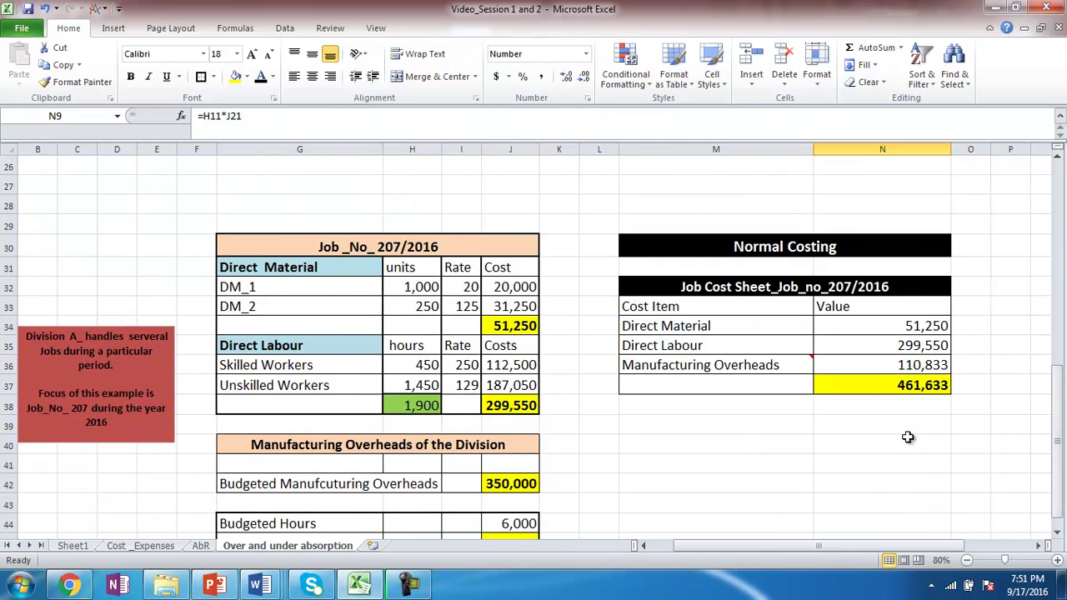
{"action": "left_click", "coordinate": [882, 370]}
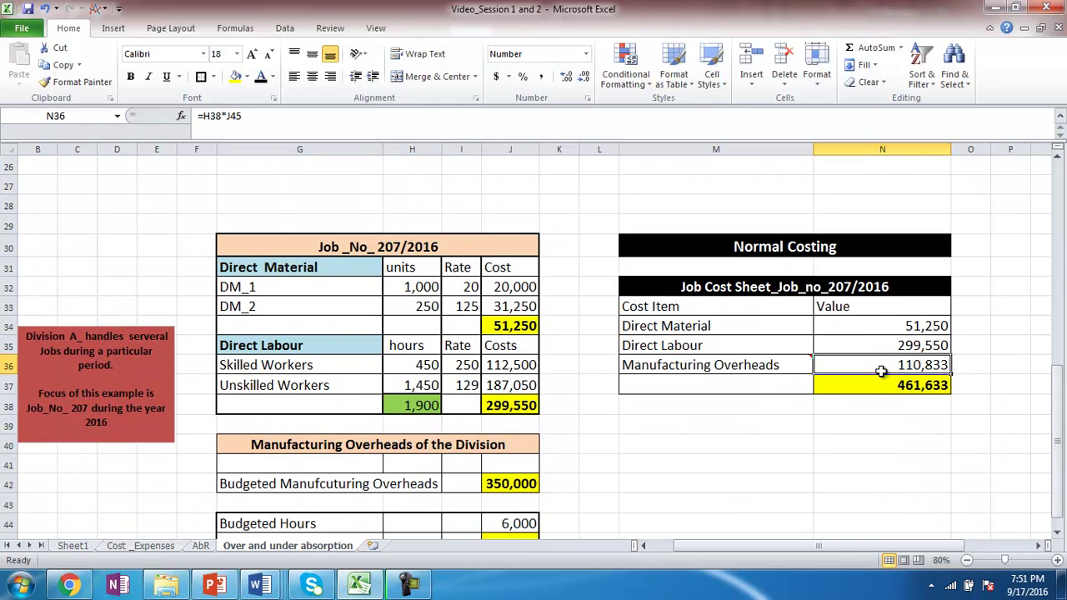
{"action": "left_click", "coordinate": [233, 27]}
{"action": "left_click", "coordinate": [569, 48]}
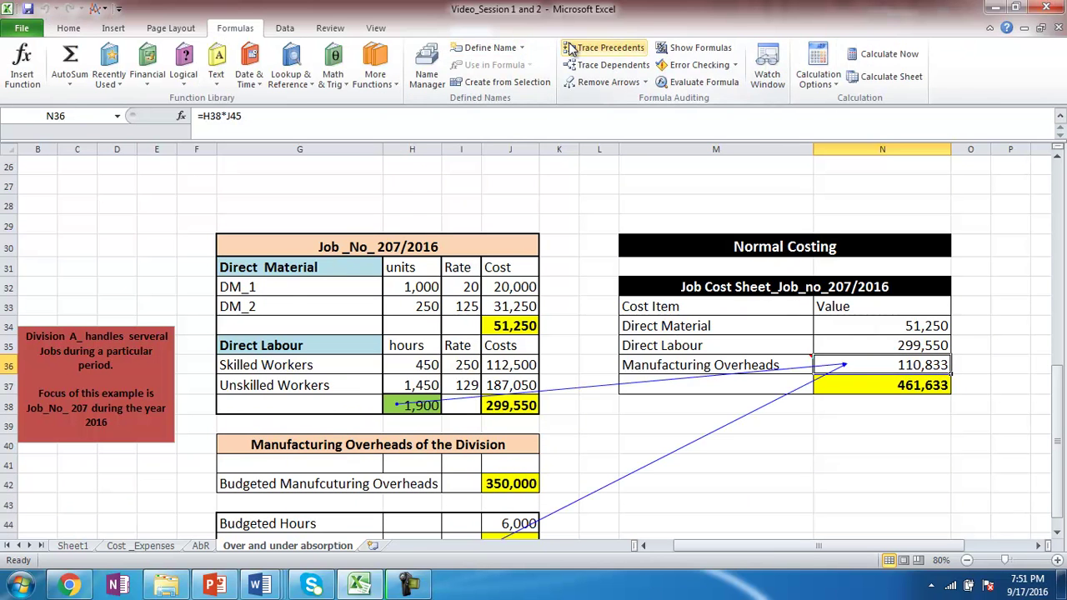
{"action": "mouse_move", "coordinate": [1061, 404]}
{"action": "left_mouse_down"}
{"action": "mouse_move", "coordinate": [1061, 426]}
{"action": "mouse_move", "coordinate": [1047, 310]}
{"action": "mouse_move", "coordinate": [1035, 308]}
{"action": "left_mouse_up"}
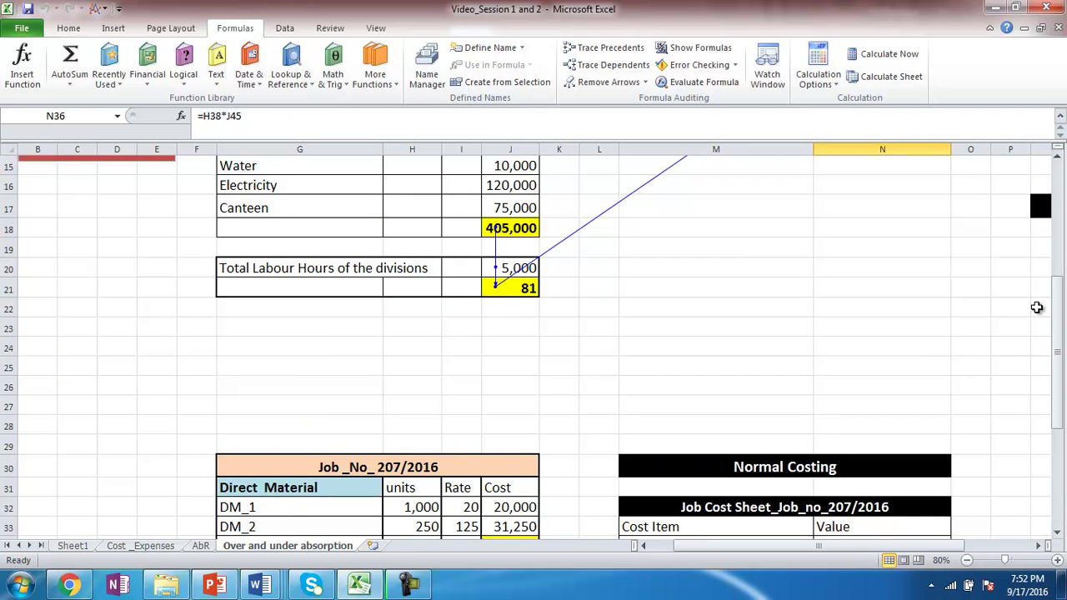
{"action": "left_click_drag", "start_coordinate": [1056, 306], "coordinate": [1052, 250]}
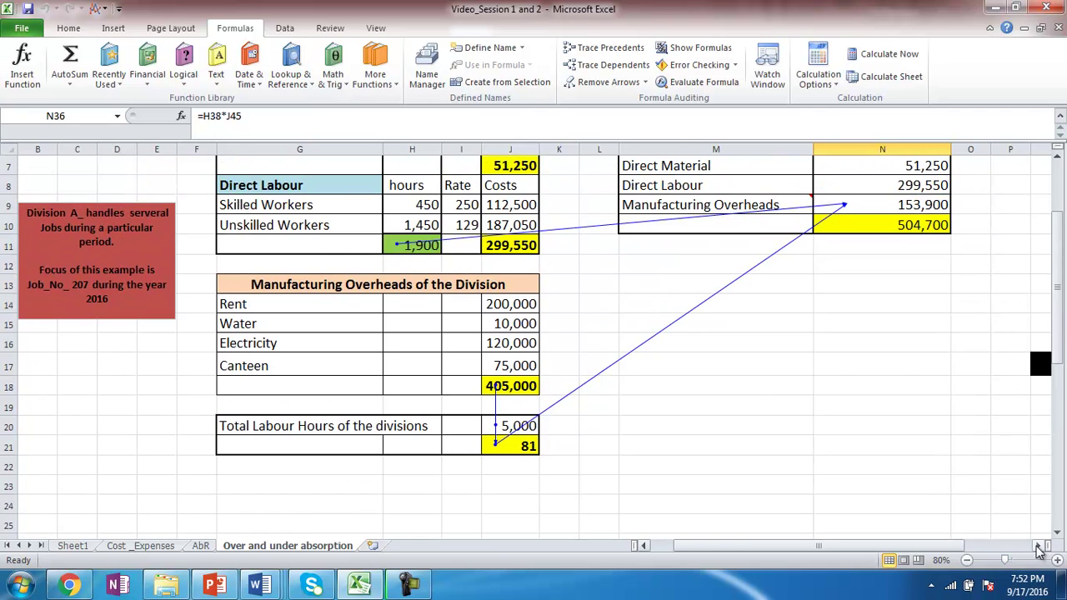
- Set the -43,067 difference in Q17 (=N37-N10) to white font
{"action": "left_click", "coordinate": [1037, 546]}
{"action": "left_click", "coordinate": [1037, 546]}
{"action": "left_click", "coordinate": [1037, 546]}
{"action": "left_click", "coordinate": [1038, 545]}
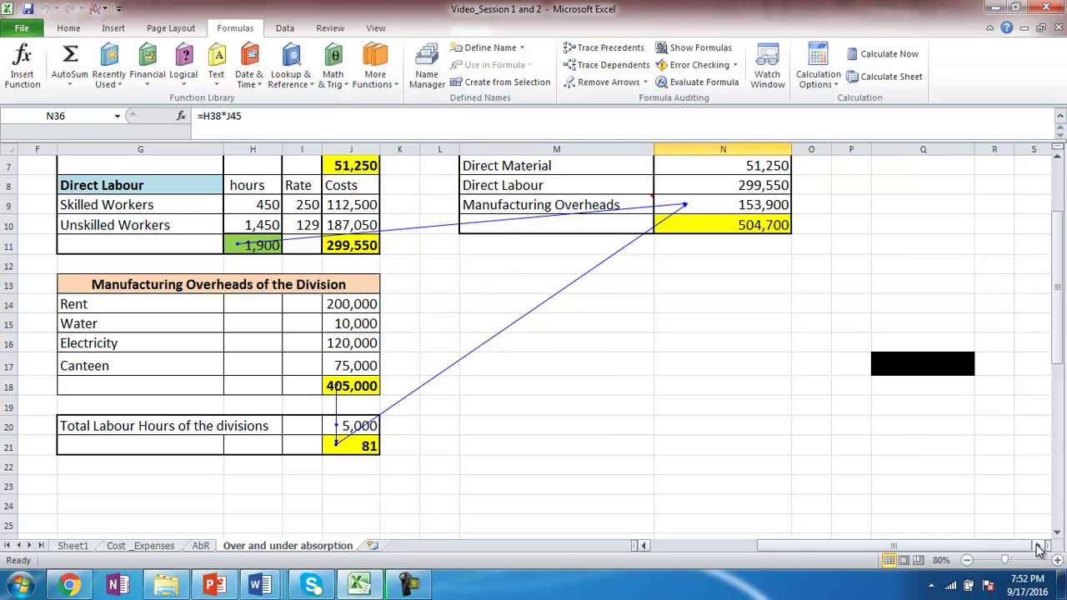
{"action": "left_click", "coordinate": [903, 366]}
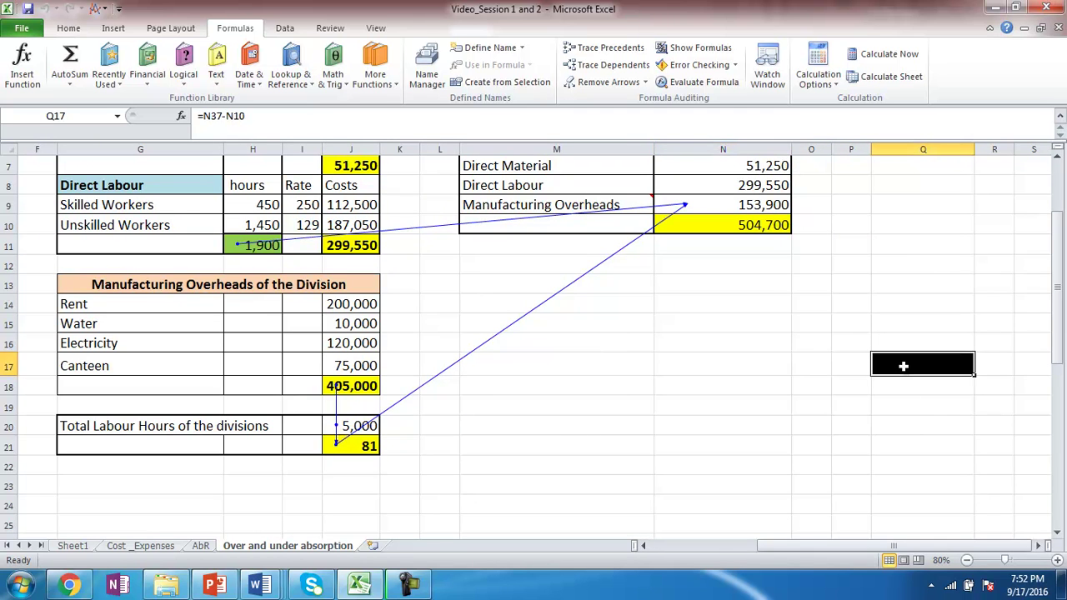
{"action": "left_click", "coordinate": [63, 29]}
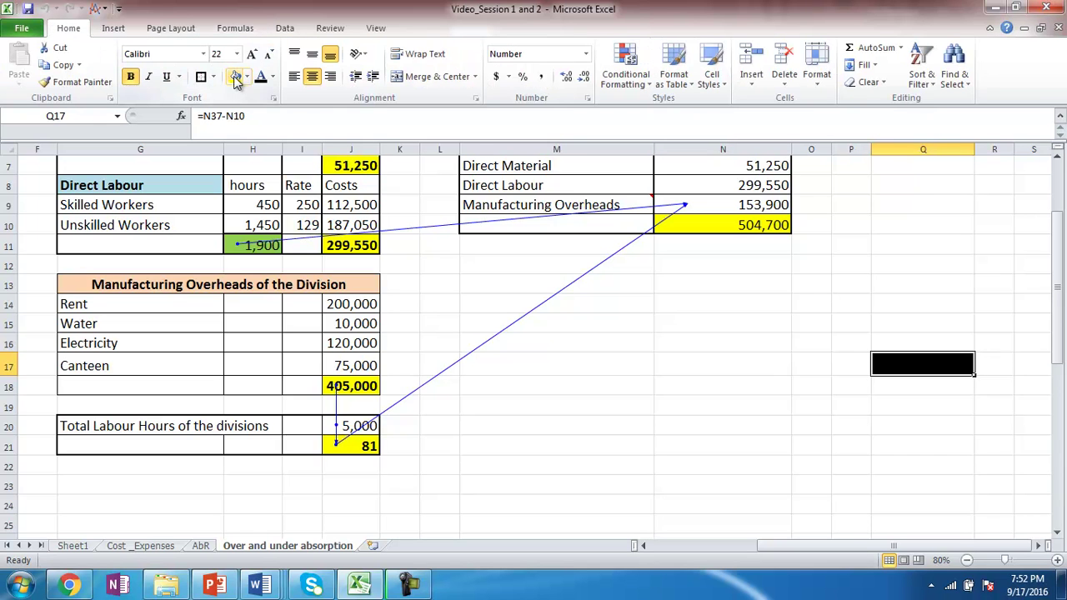
{"action": "left_click", "coordinate": [271, 77]}
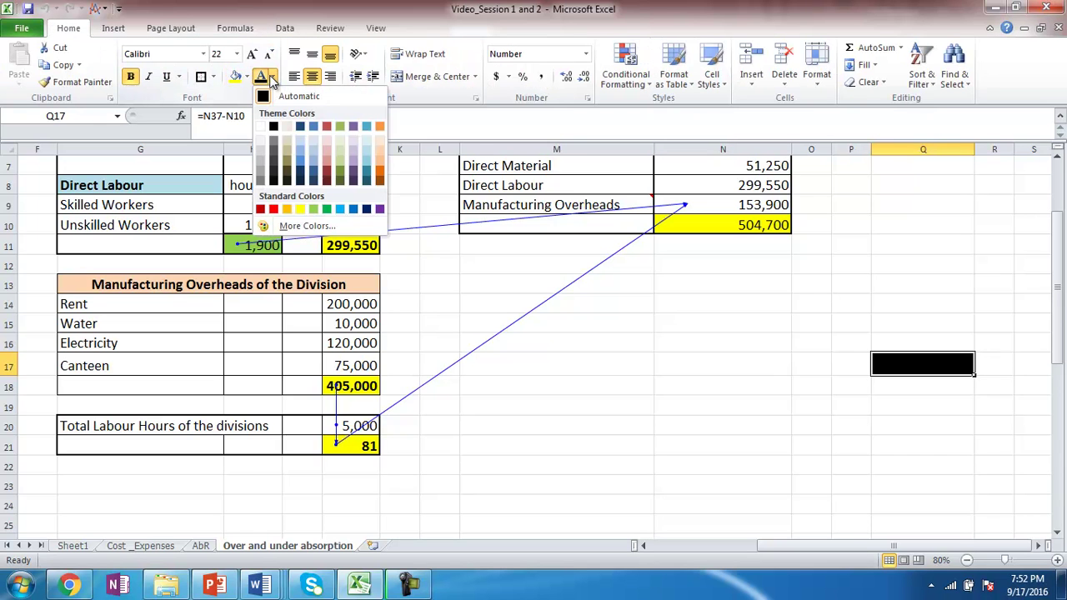
{"action": "left_click", "coordinate": [261, 126]}
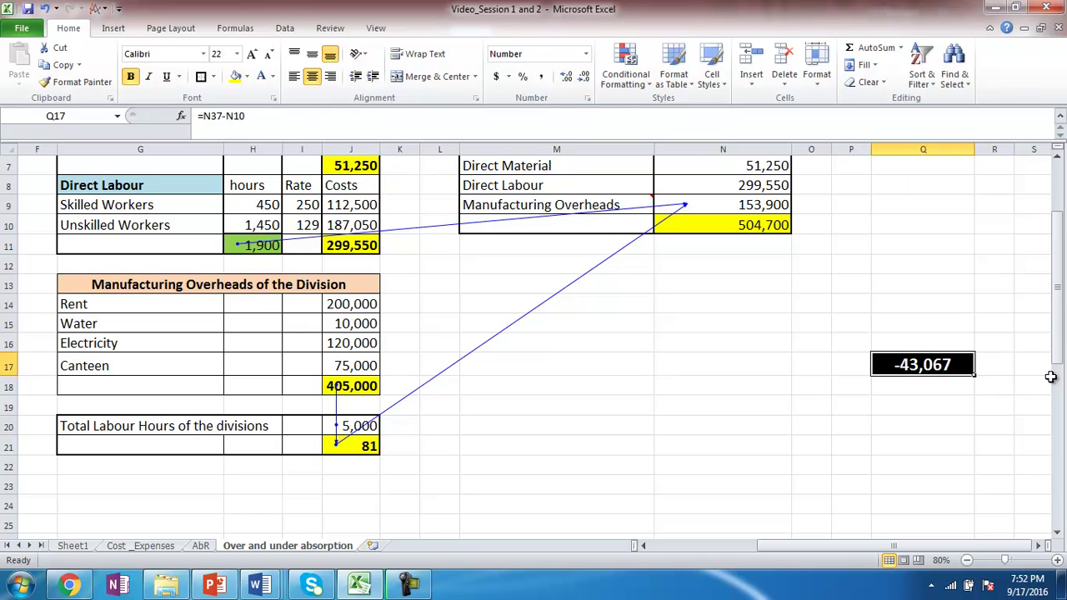
{"action": "mouse_move", "coordinate": [1060, 337]}
{"action": "left_mouse_down"}
{"action": "mouse_move", "coordinate": [1063, 429]}
{"action": "mouse_move", "coordinate": [1050, 330]}
{"action": "left_mouse_up"}
- Trace Q17's precedents to the two job cost totals, N37 and N10
{"action": "left_click", "coordinate": [233, 28]}
{"action": "left_click", "coordinate": [572, 48]}
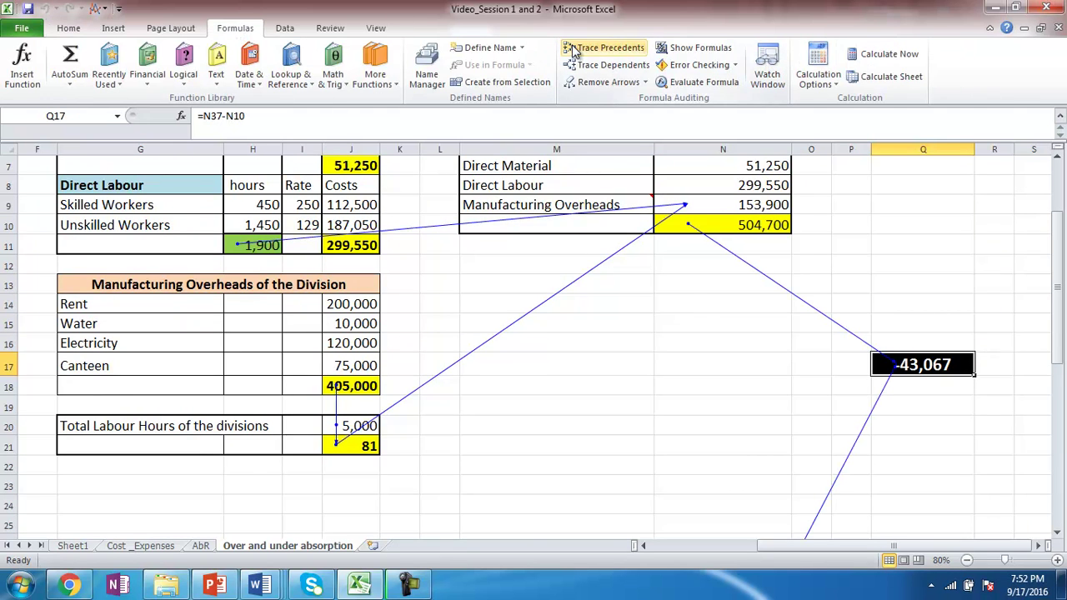
{"action": "left_click", "coordinate": [572, 83]}
{"action": "left_click", "coordinate": [572, 48]}
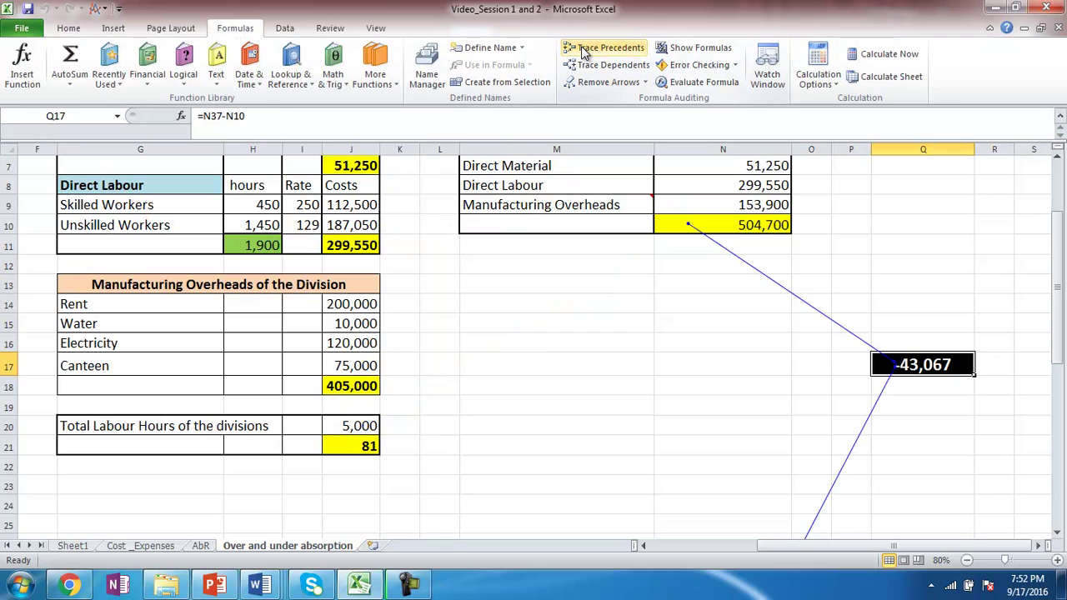
{"action": "left_click_drag", "start_coordinate": [1056, 240], "coordinate": [1058, 266]}
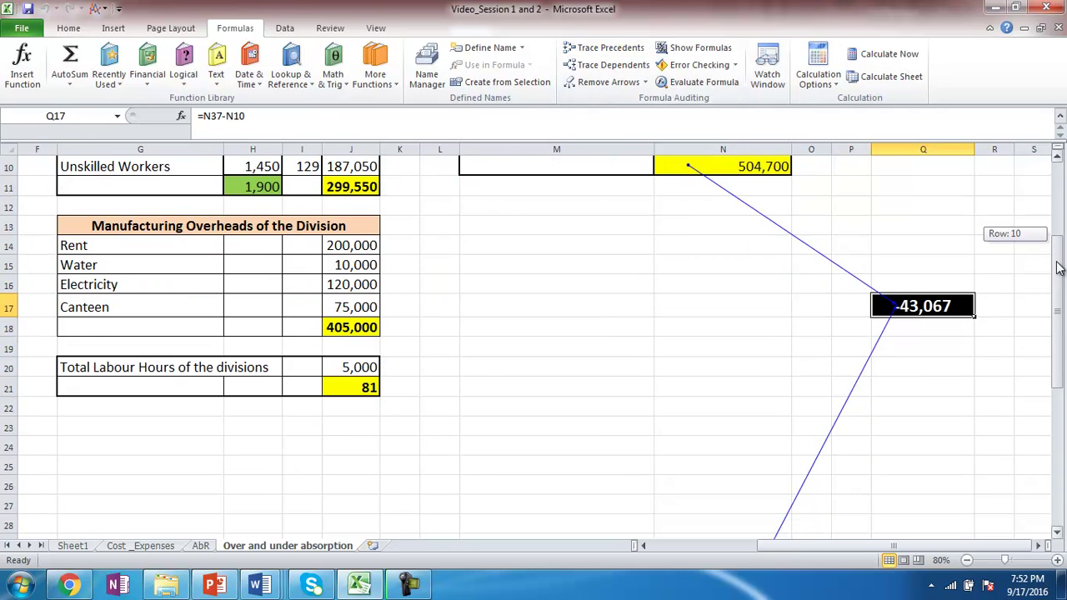
{"action": "left_click_drag", "start_coordinate": [1058, 268], "coordinate": [1055, 225]}
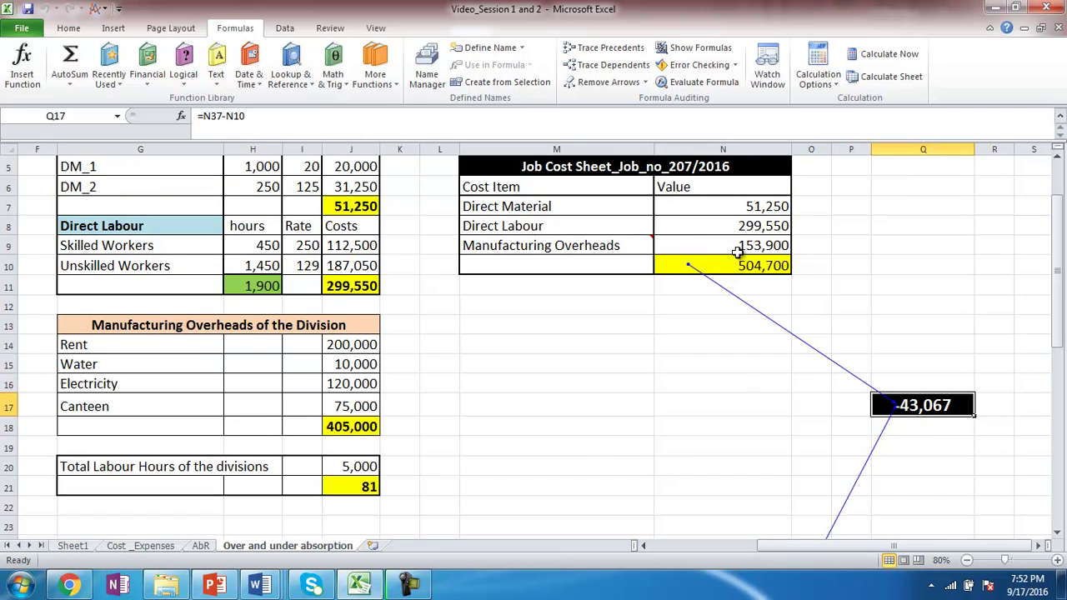
- Zoom out to 70%, remove all tracer arrows and reselect Q17
{"action": "left_click", "coordinate": [966, 560]}
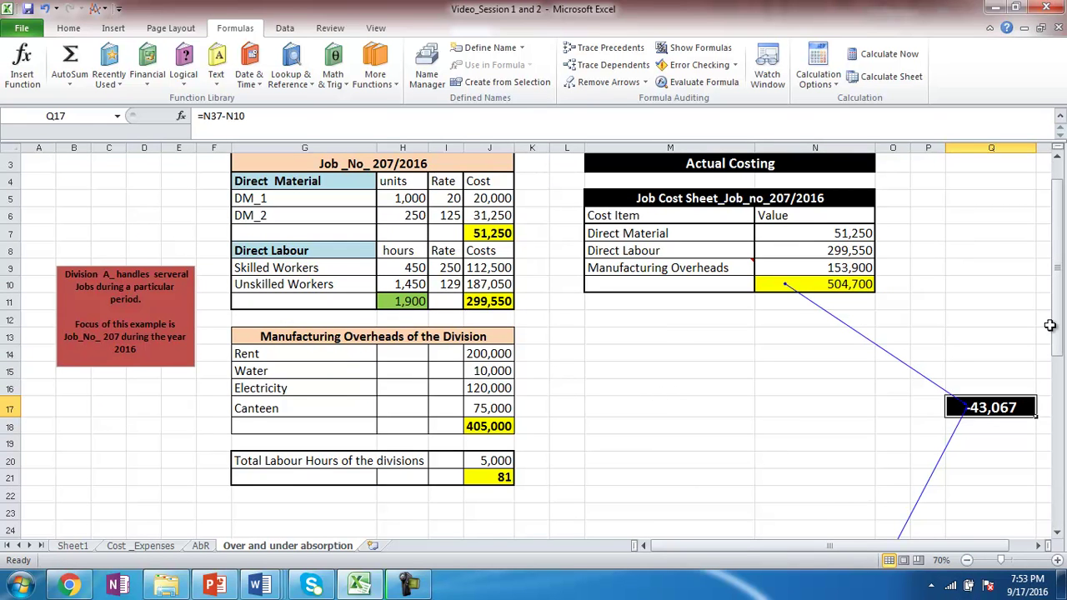
{"action": "mouse_move", "coordinate": [1056, 332]}
{"action": "left_mouse_down"}
{"action": "mouse_move", "coordinate": [1063, 503]}
{"action": "mouse_move", "coordinate": [1054, 334]}
{"action": "left_mouse_up"}
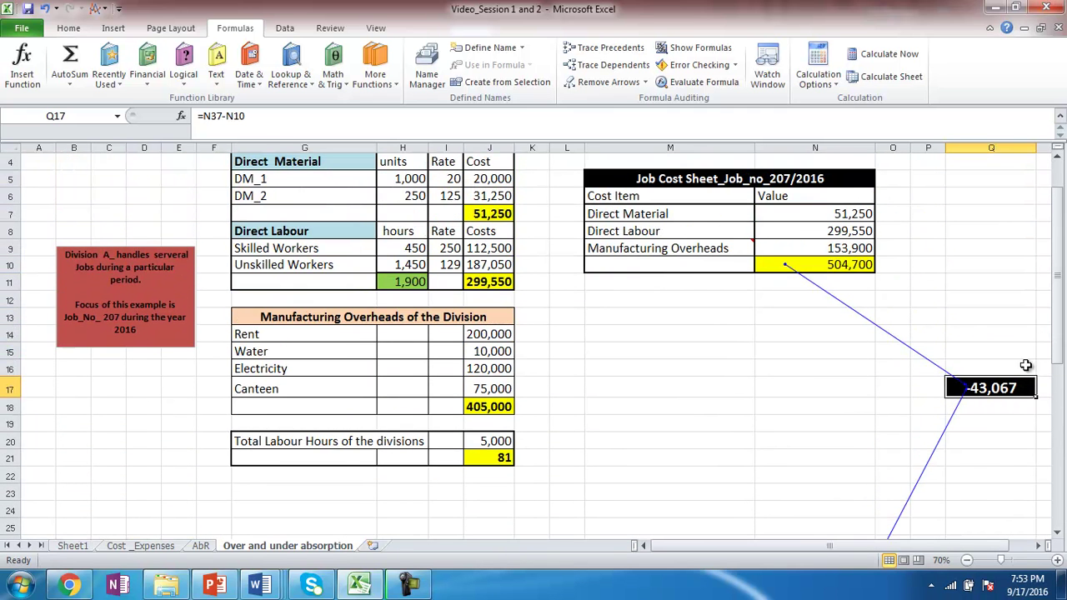
{"action": "left_click", "coordinate": [989, 457]}
{"action": "left_click", "coordinate": [601, 81]}
{"action": "left_click", "coordinate": [974, 388]}
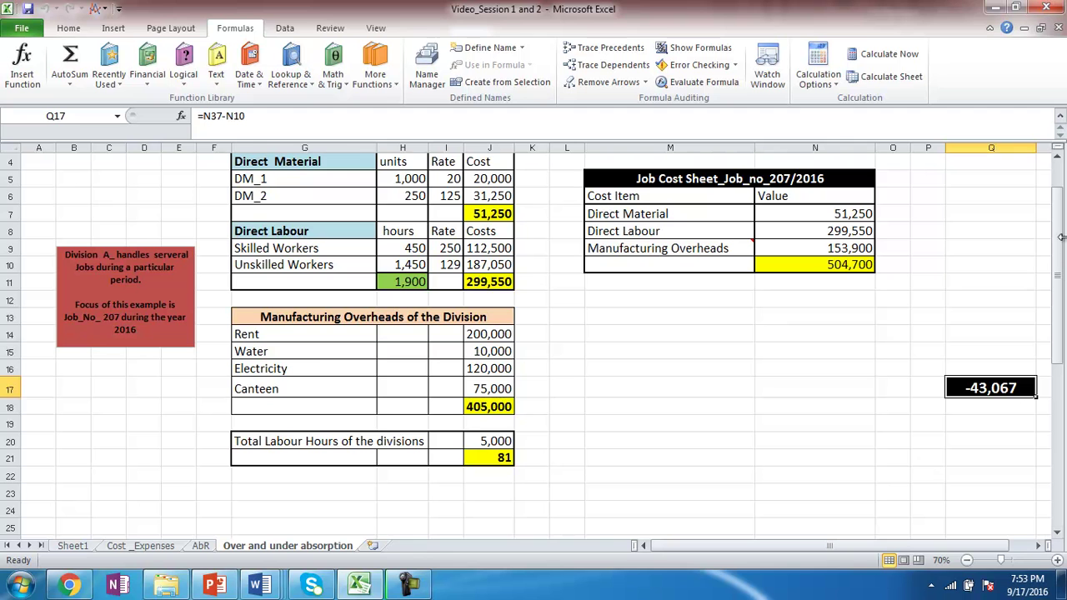
- Pin M9's 'Actual Absorption Rate * Actual Hours' comment visible and move its box
{"action": "left_click_drag", "start_coordinate": [1060, 253], "coordinate": [1049, 281]}
{"action": "left_click", "coordinate": [807, 249]}
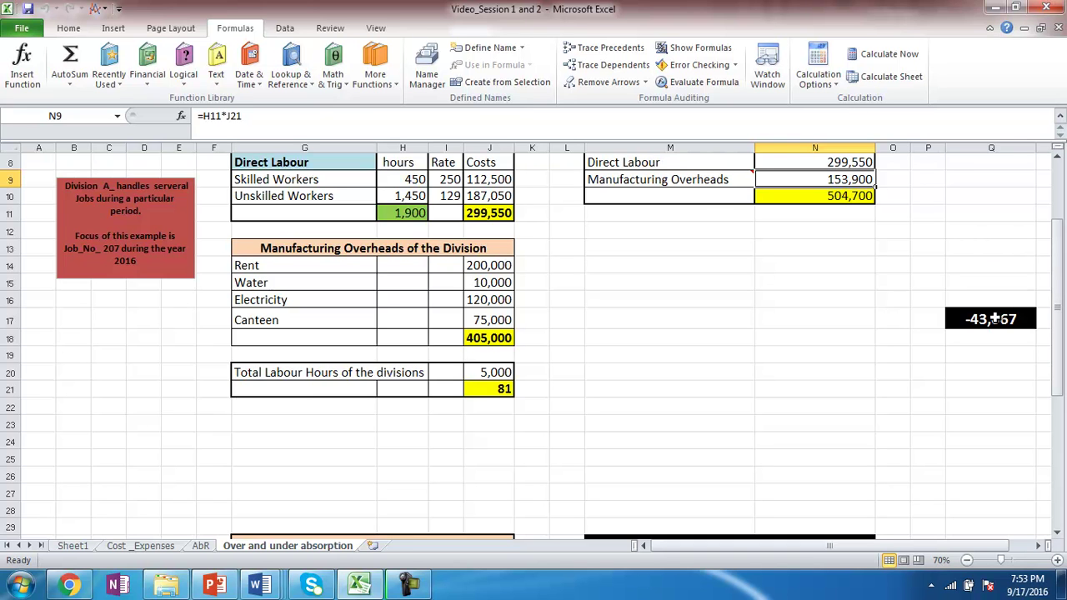
{"action": "mouse_move", "coordinate": [673, 179]}
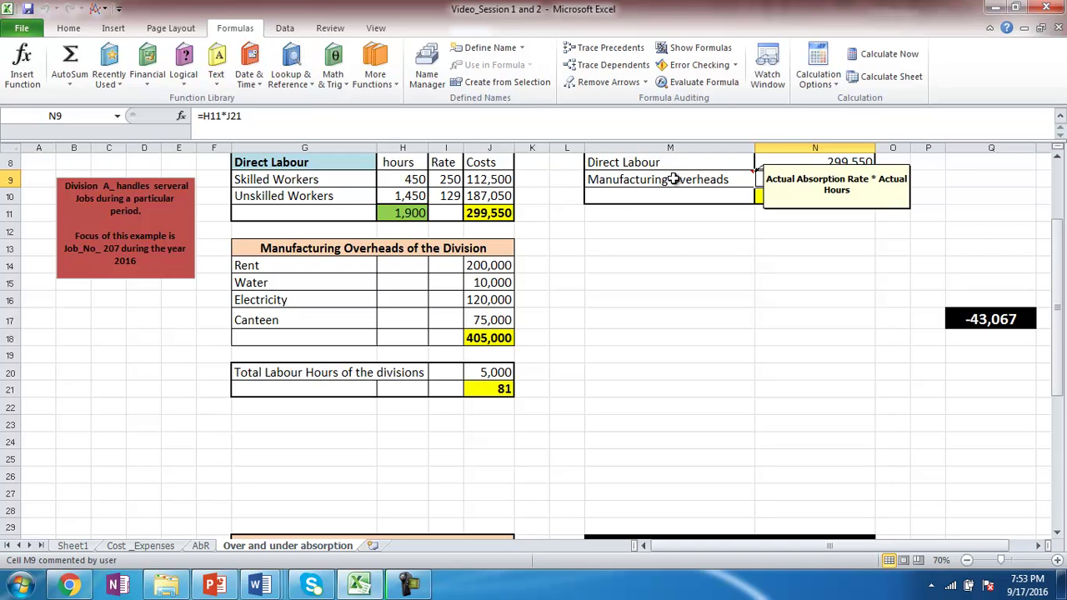
{"action": "right_click", "coordinate": [675, 181]}
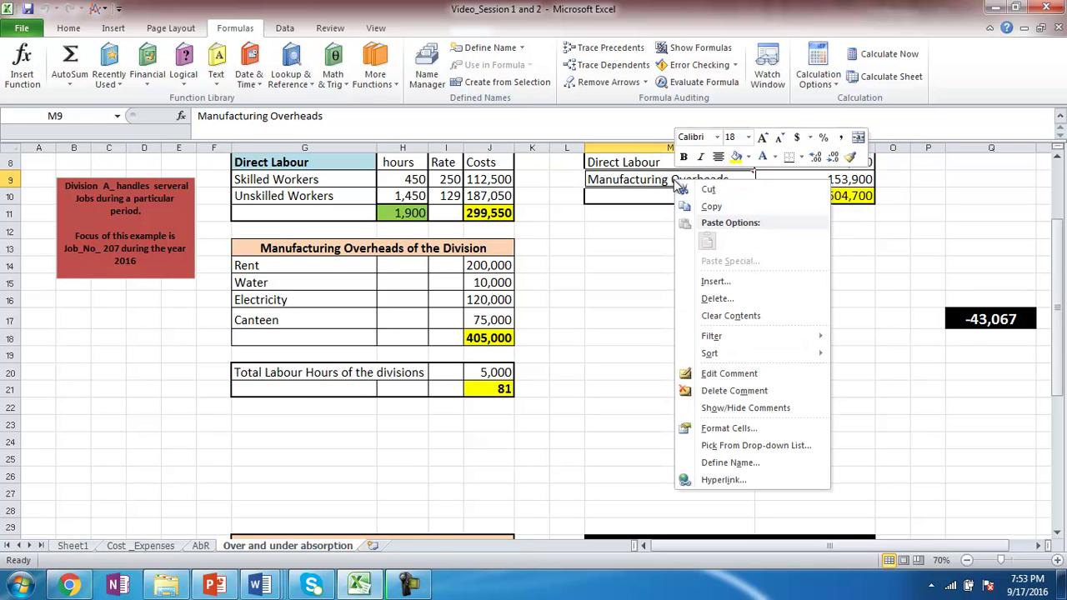
{"action": "left_click", "coordinate": [717, 407]}
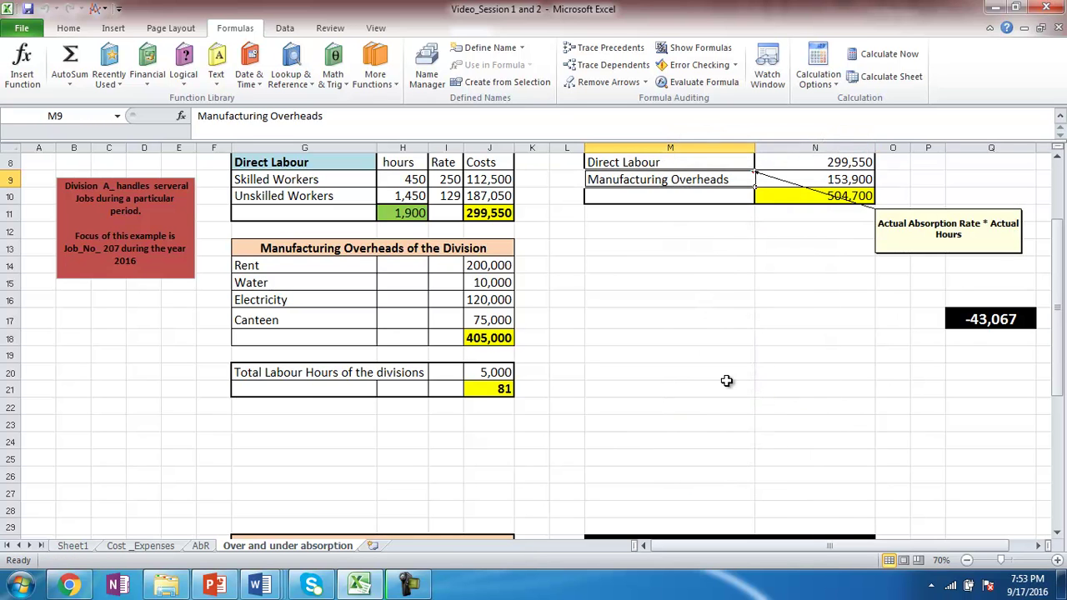
{"action": "left_click_drag", "start_coordinate": [892, 208], "coordinate": [774, 277]}
{"action": "left_click_drag", "start_coordinate": [1059, 275], "coordinate": [1064, 329]}
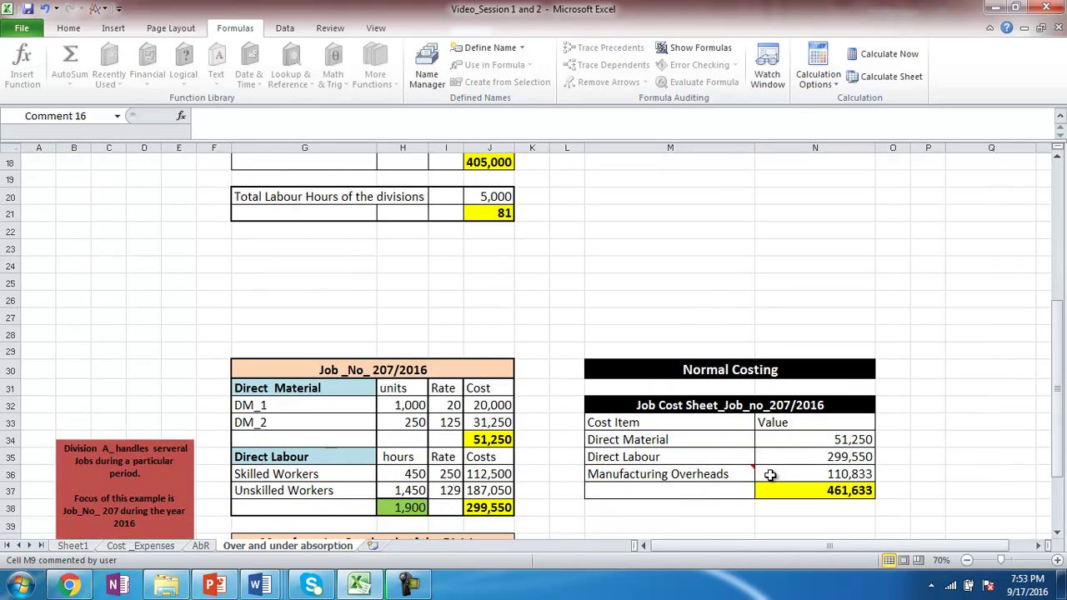
- Permanently show the M36 Normal Costing overheads comment and move it up above the table
{"action": "left_click", "coordinate": [744, 474]}
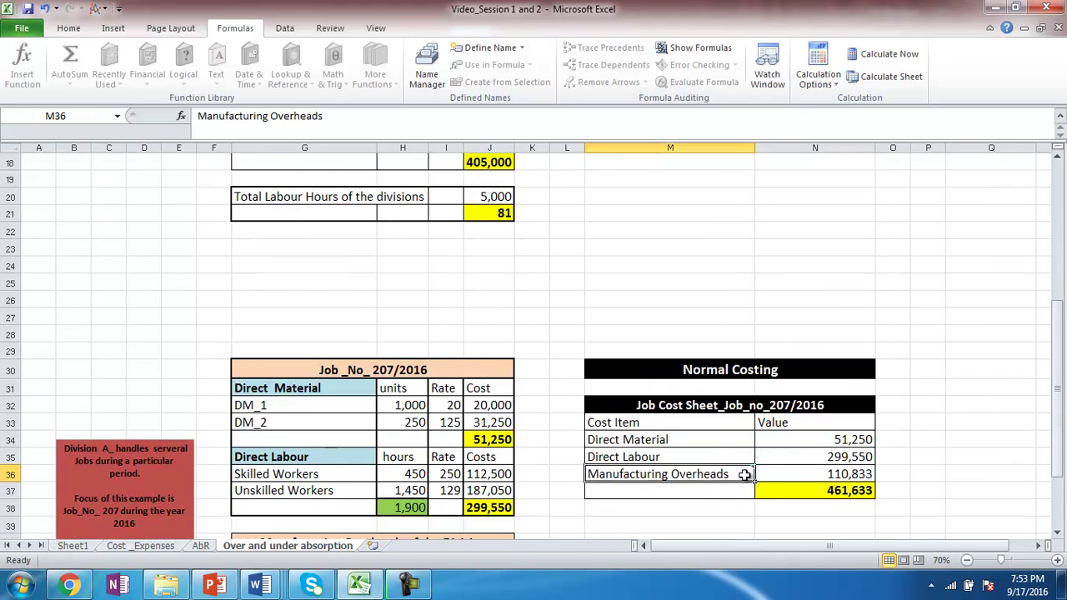
{"action": "right_click", "coordinate": [667, 475]}
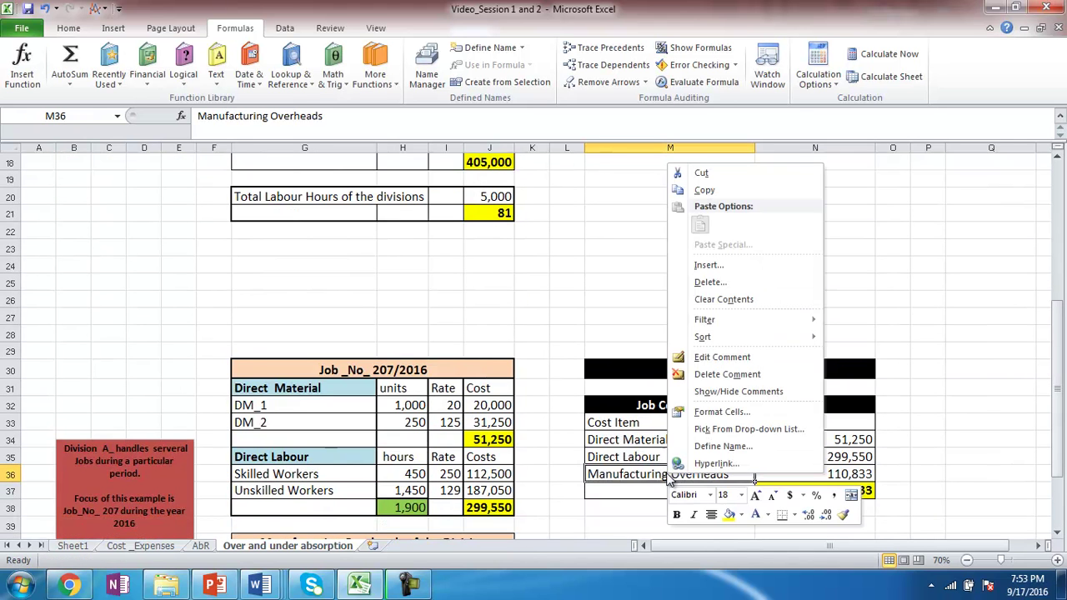
{"action": "left_click", "coordinate": [705, 391]}
{"action": "left_click_drag", "start_coordinate": [897, 457], "coordinate": [784, 173]}
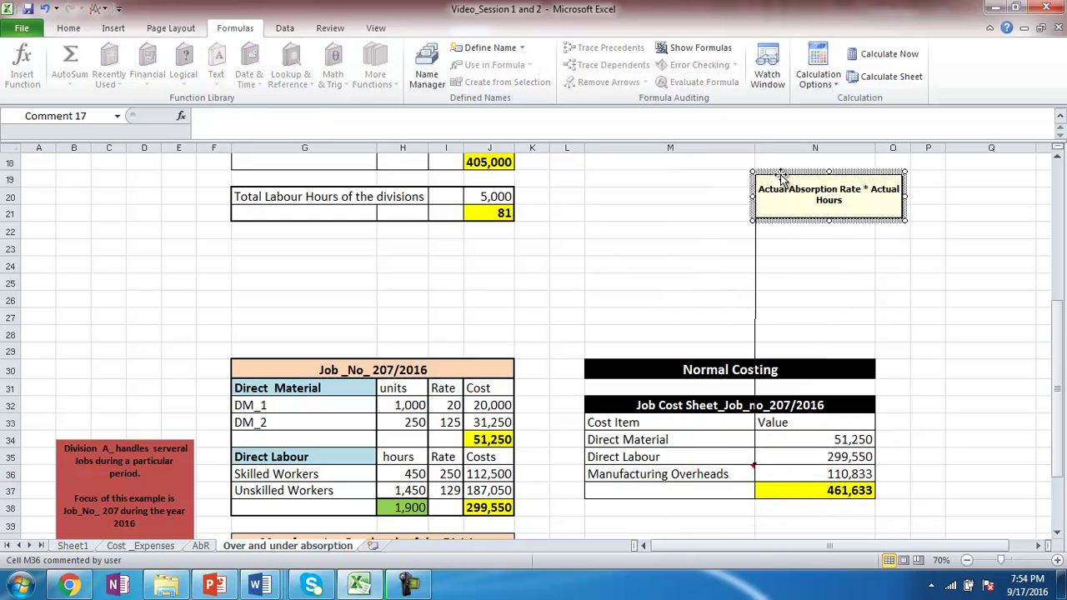
{"action": "left_click_drag", "start_coordinate": [1057, 333], "coordinate": [1054, 285]}
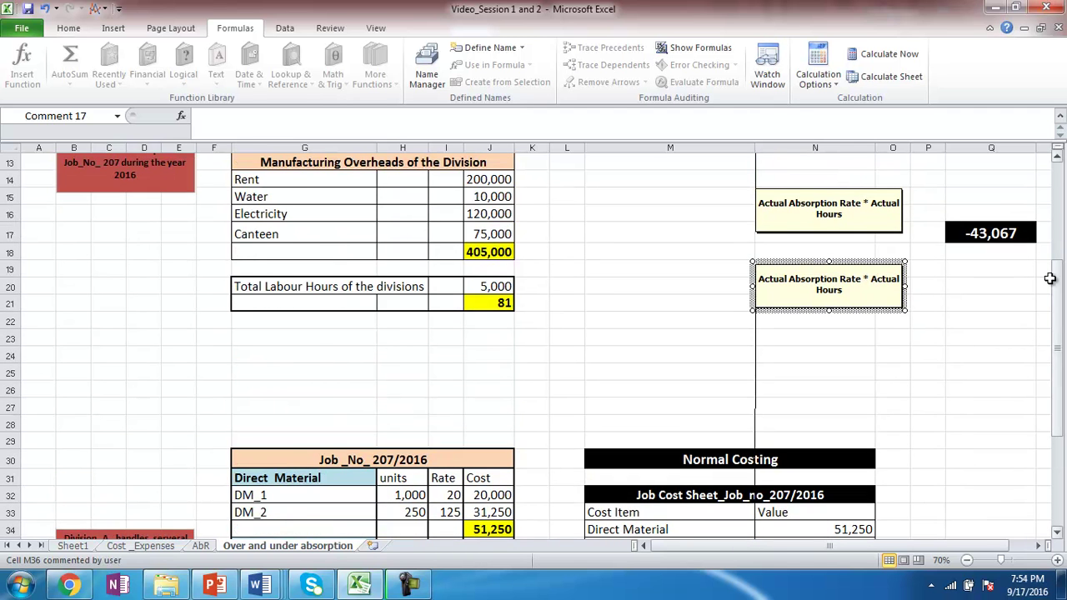
- Change 'Actual' to 'Budget' so the comment reads Budget Absorption Rate * Actual Hours
{"action": "left_click", "coordinate": [780, 281]}
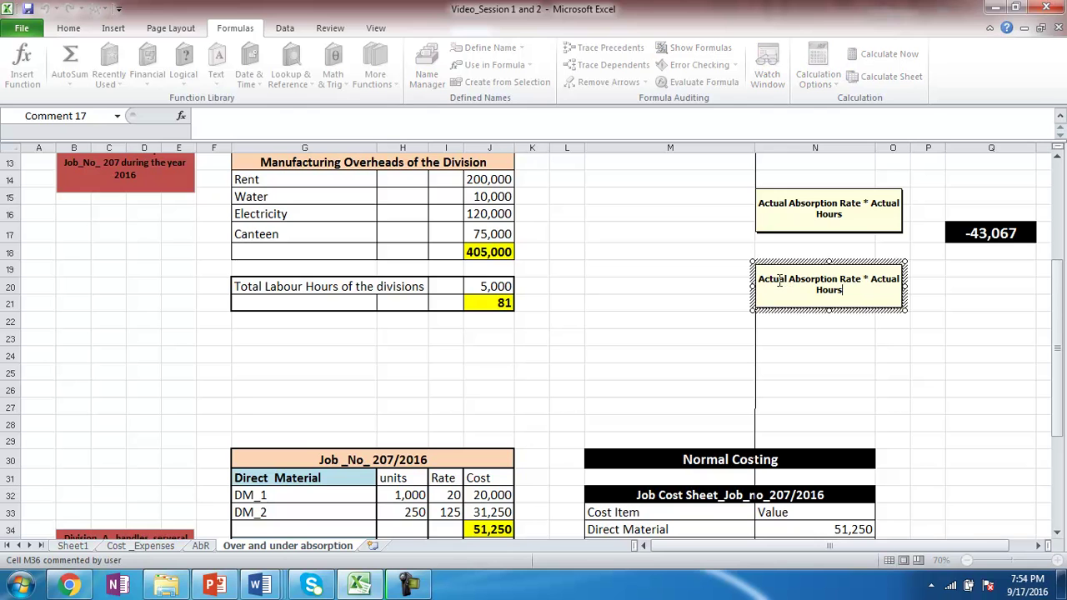
{"action": "left_click_drag", "start_coordinate": [787, 281], "coordinate": [760, 280]}
{"action": "type", "text": "Budget"}
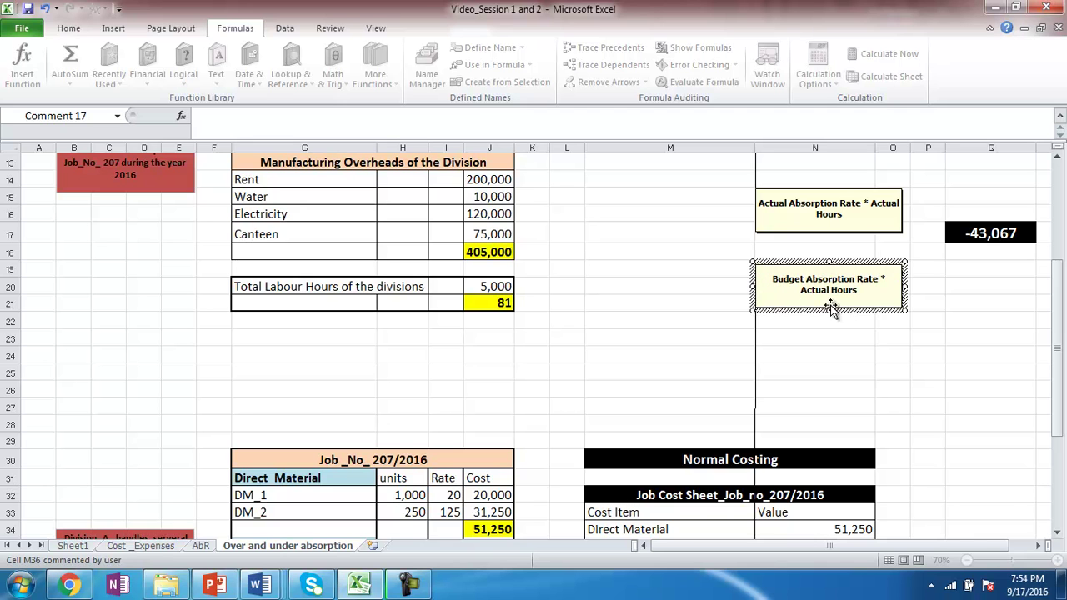
{"action": "left_click", "coordinate": [894, 353]}
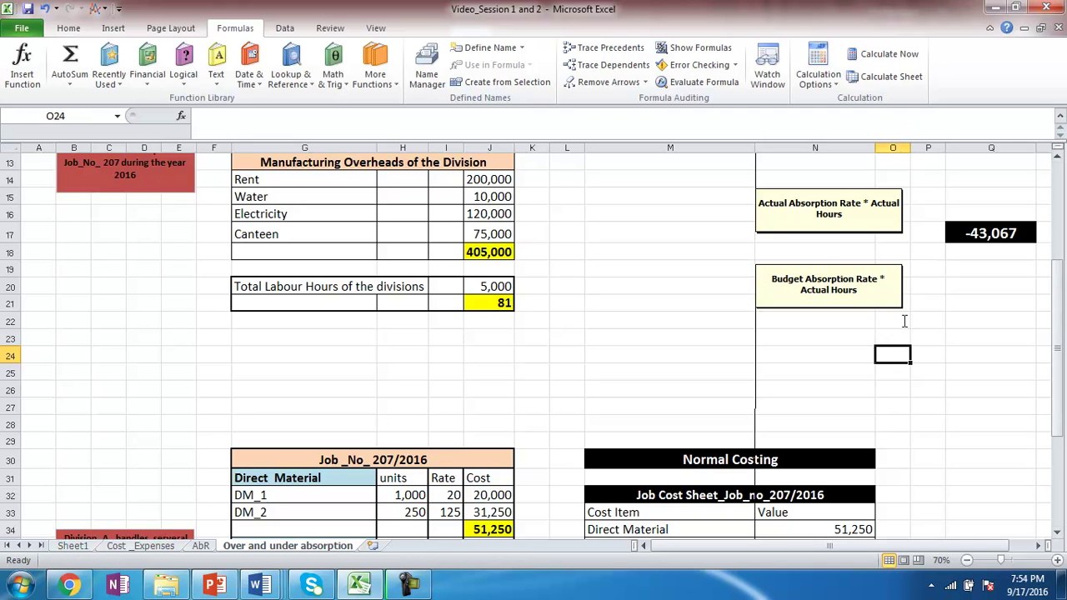
- Position the Budget comment below the Actual Absorption Rate comment
{"action": "left_click", "coordinate": [809, 265]}
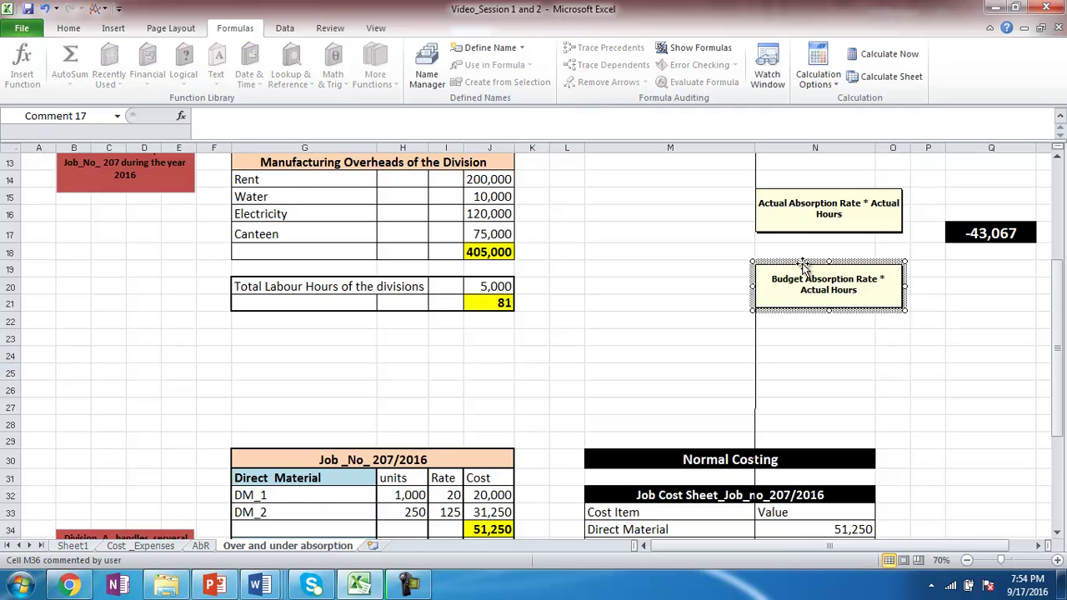
{"action": "left_click_drag", "start_coordinate": [819, 263], "coordinate": [841, 263]}
{"action": "mouse_move", "coordinate": [1062, 278]}
{"action": "left_mouse_down"}
{"action": "mouse_move", "coordinate": [1062, 208]}
{"action": "mouse_move", "coordinate": [1062, 275]}
{"action": "left_mouse_up"}
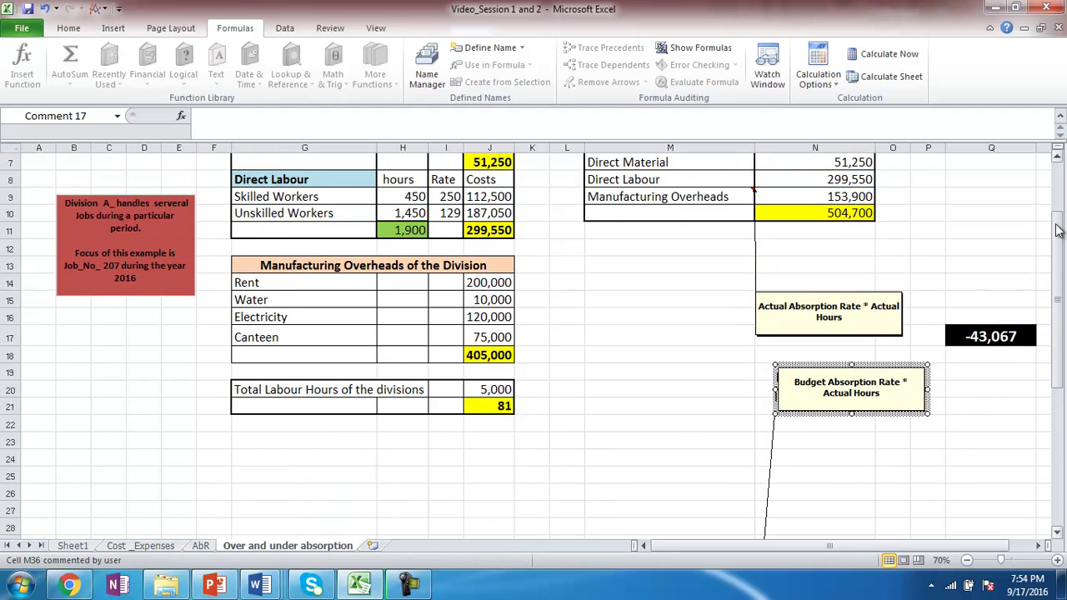
{"action": "left_click_drag", "start_coordinate": [777, 291], "coordinate": [797, 269]}
- Enter the label 'AAR and BAR' in cell M17 beside the -43,067 difference
{"action": "double_click", "coordinate": [868, 510]}
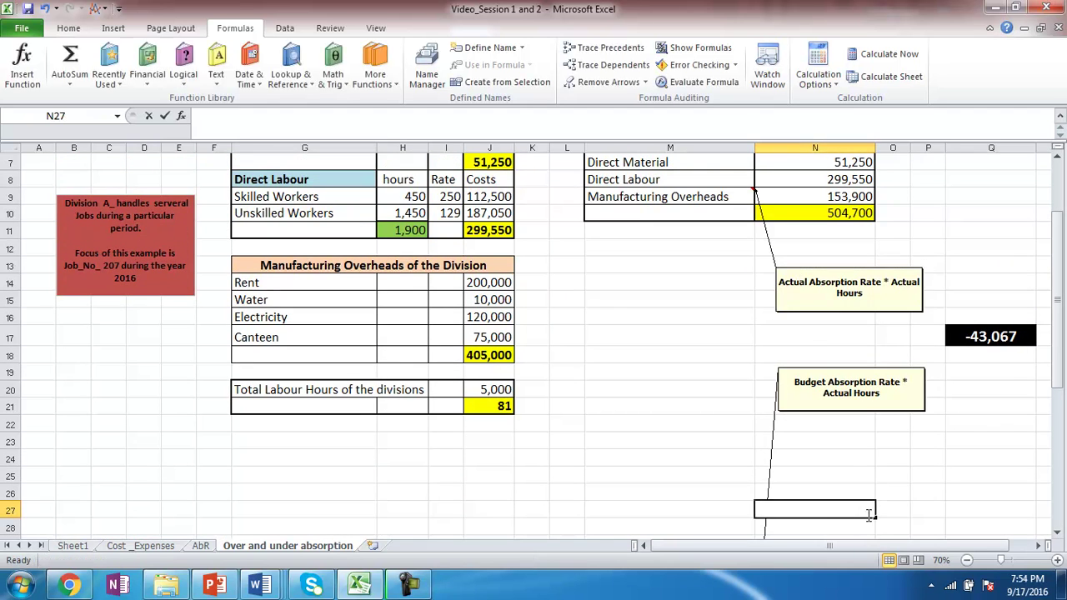
{"action": "left_click", "coordinate": [619, 332]}
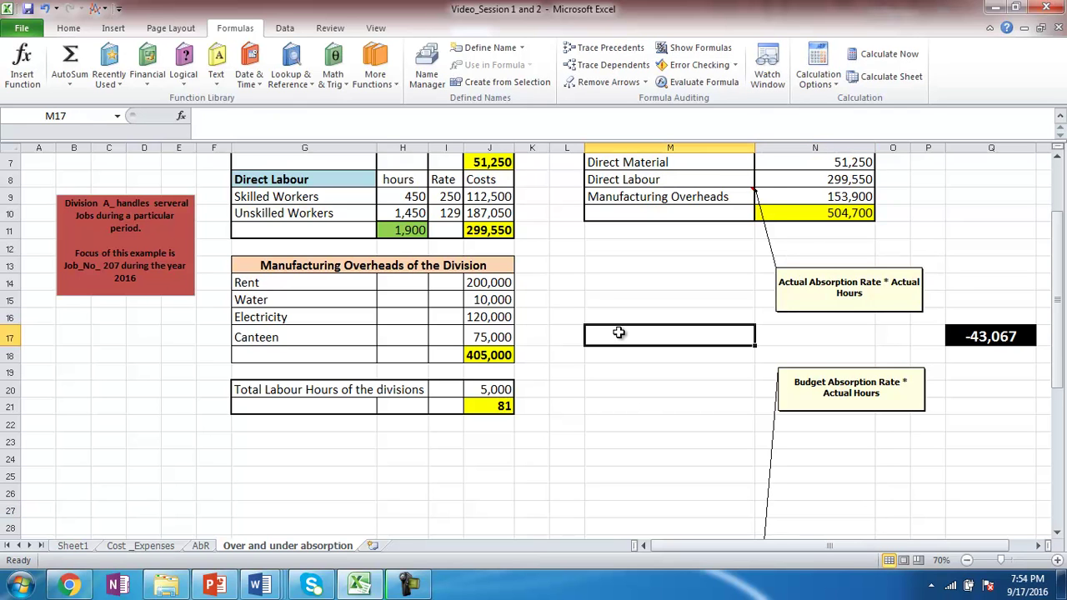
{"action": "type", "text": "ABR and B"}
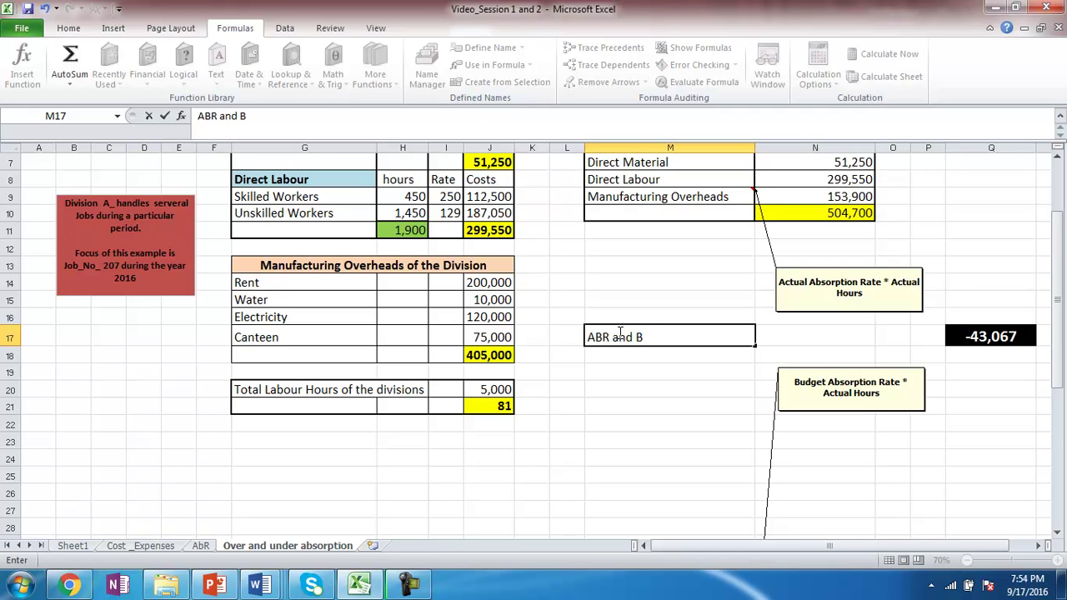
{"action": "key", "text": "BackSpace"}
{"action": "key", "text": "BackSpace"}
{"action": "key", "text": "BackSpace"}
{"action": "key", "text": "BackSpace"}
{"action": "key", "text": "BackSpace"}
{"action": "key", "text": "BackSpace"}
{"action": "key", "text": "BackSpace"}
{"action": "key", "text": "BackSpace"}
{"action": "type", "text": "AR and "}
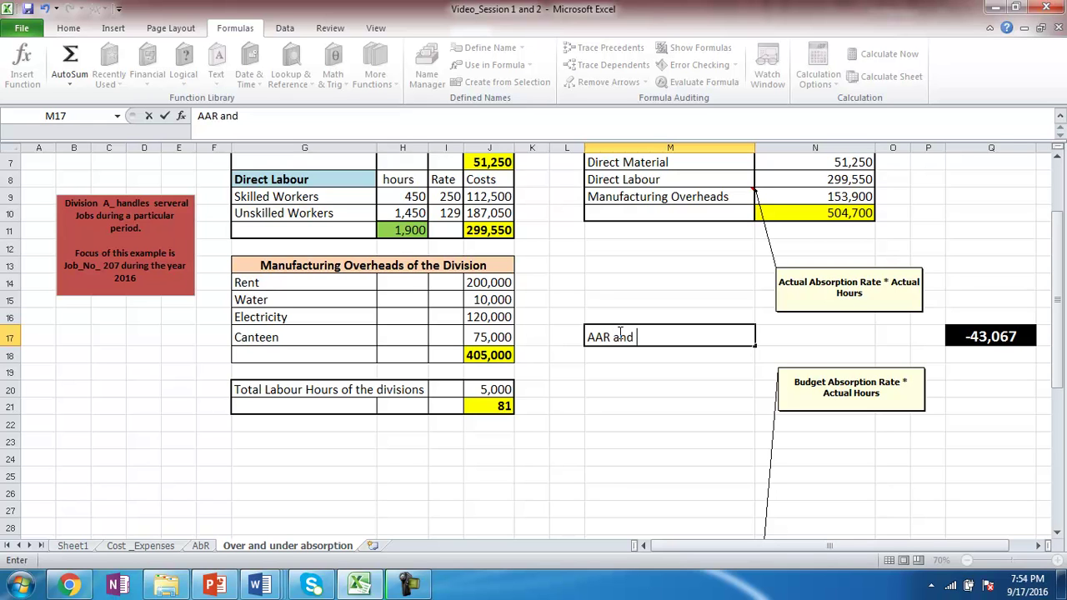
{"action": "type", "text": "BAR"}
{"action": "left_click_drag", "start_coordinate": [1057, 250], "coordinate": [1060, 185]}
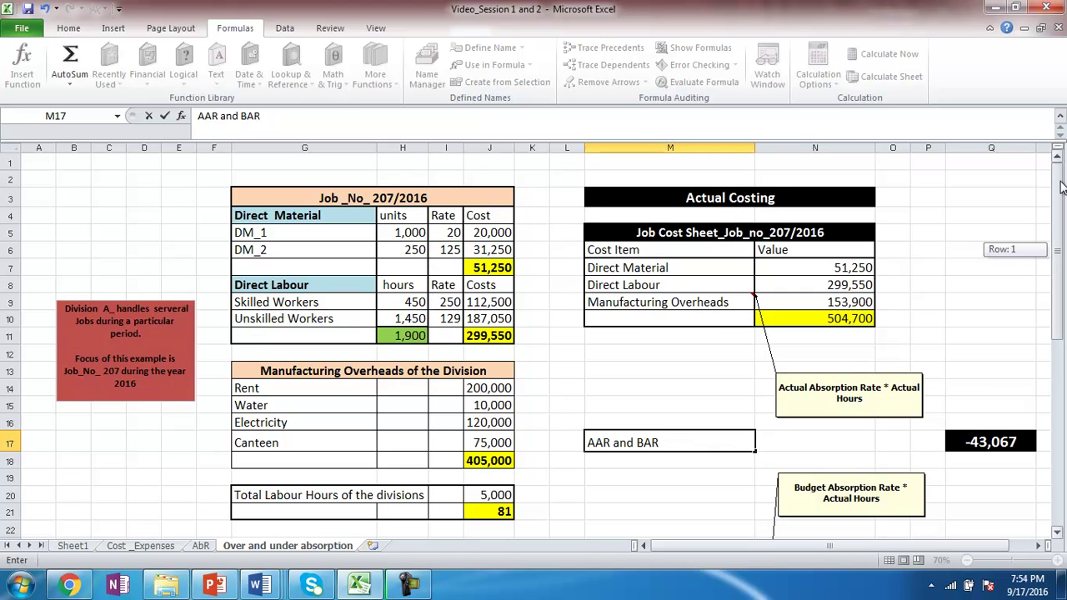
{"action": "left_click_drag", "start_coordinate": [1060, 190], "coordinate": [1061, 321]}
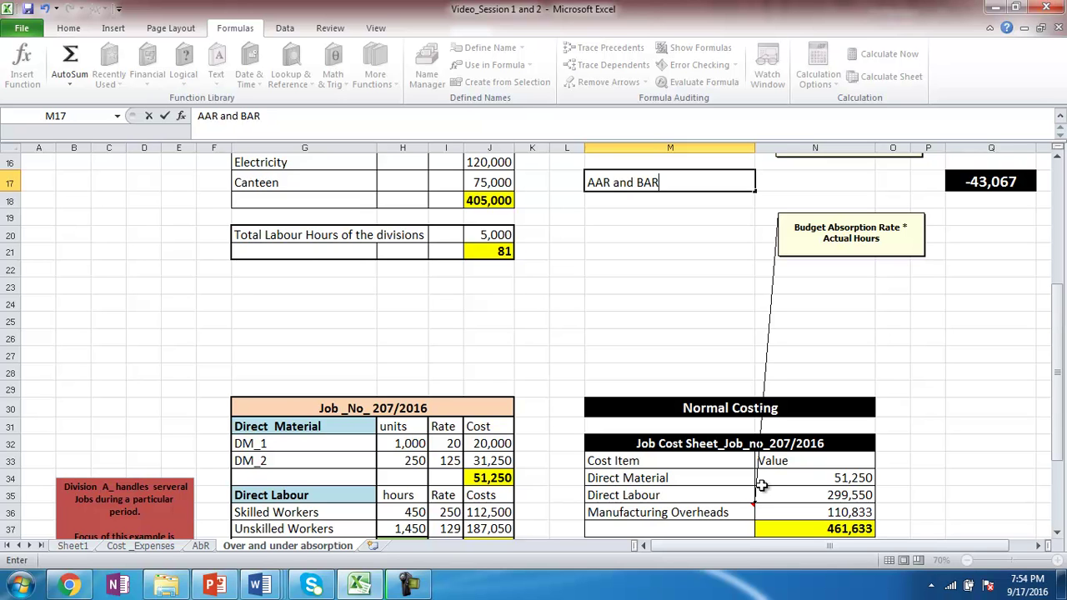
{"action": "left_click_drag", "start_coordinate": [1060, 404], "coordinate": [1051, 270]}
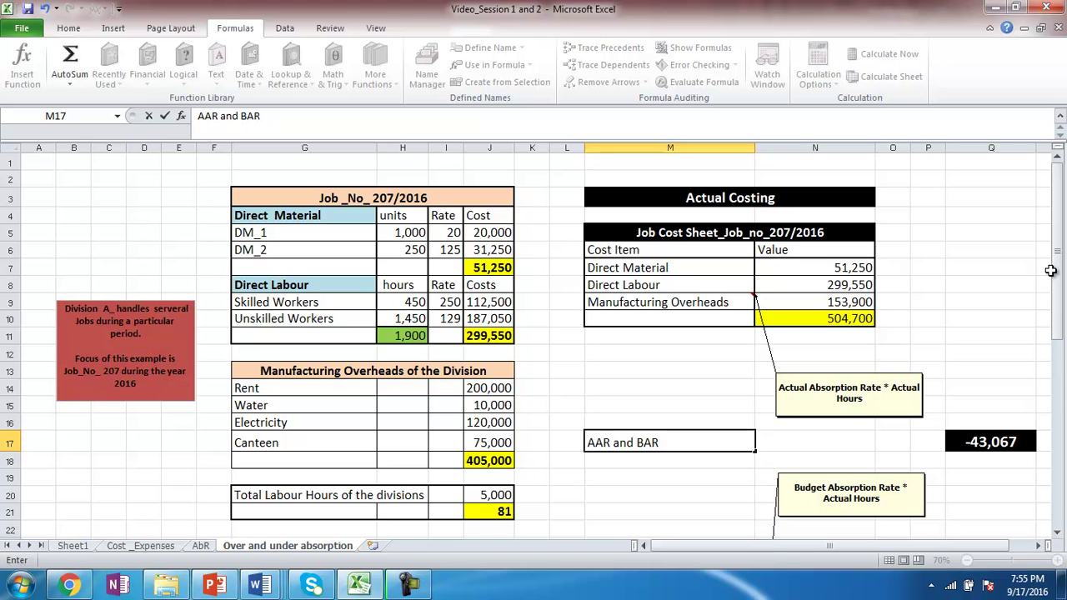
{"action": "mouse_move", "coordinate": [1062, 280]}
{"action": "left_mouse_down"}
{"action": "mouse_move", "coordinate": [1065, 332]}
{"action": "mouse_move", "coordinate": [1056, 281]}
{"action": "left_mouse_up"}
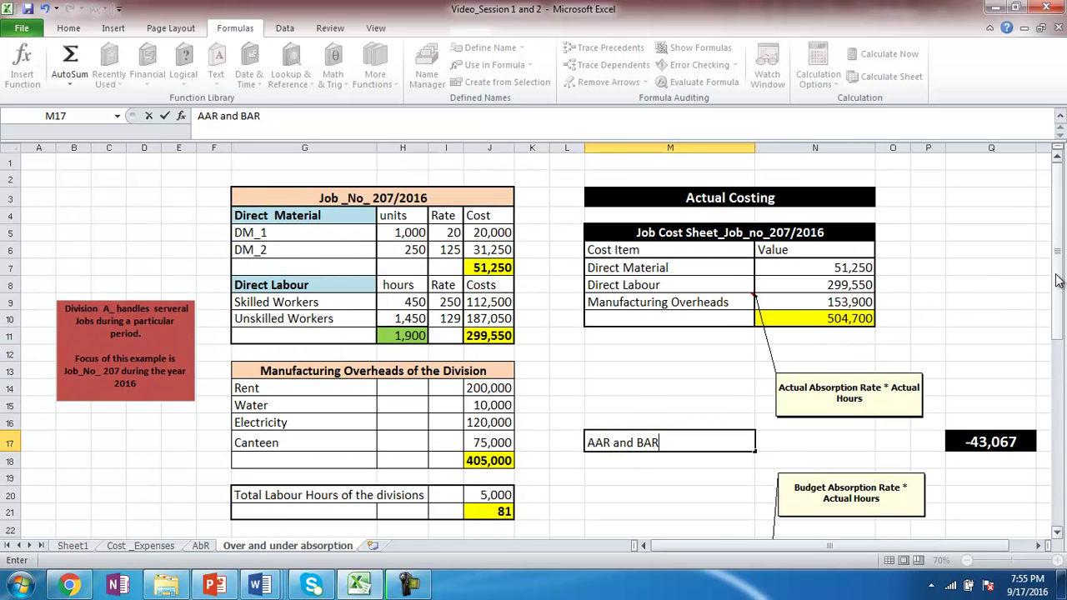
- Copy the -43,067 cell's black fill and bold white text onto the AAR and BAR label with Format Painter
{"action": "left_click", "coordinate": [645, 499]}
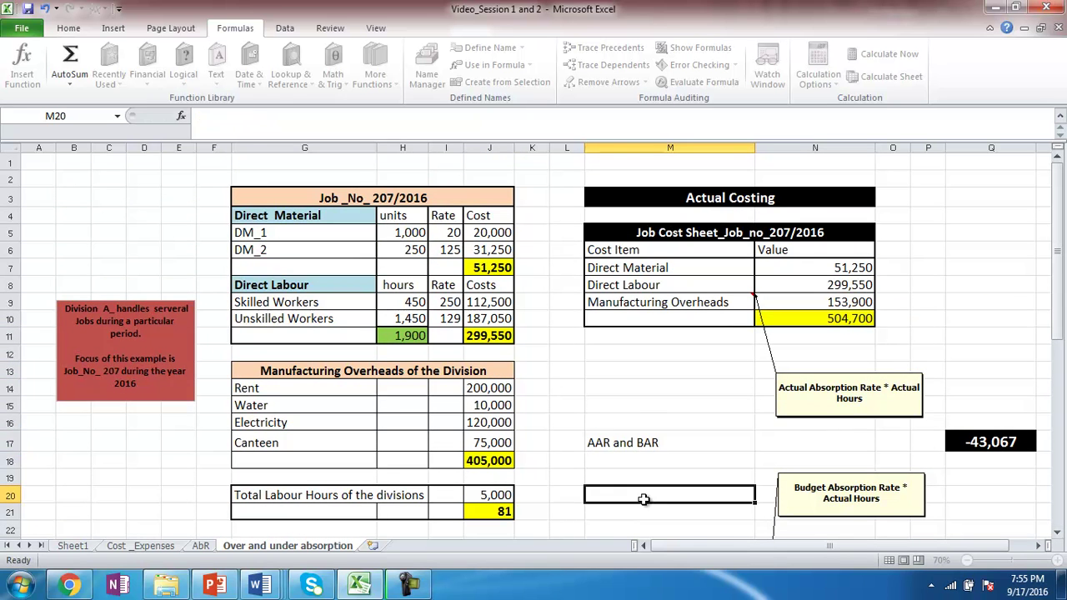
{"action": "left_click", "coordinate": [623, 443]}
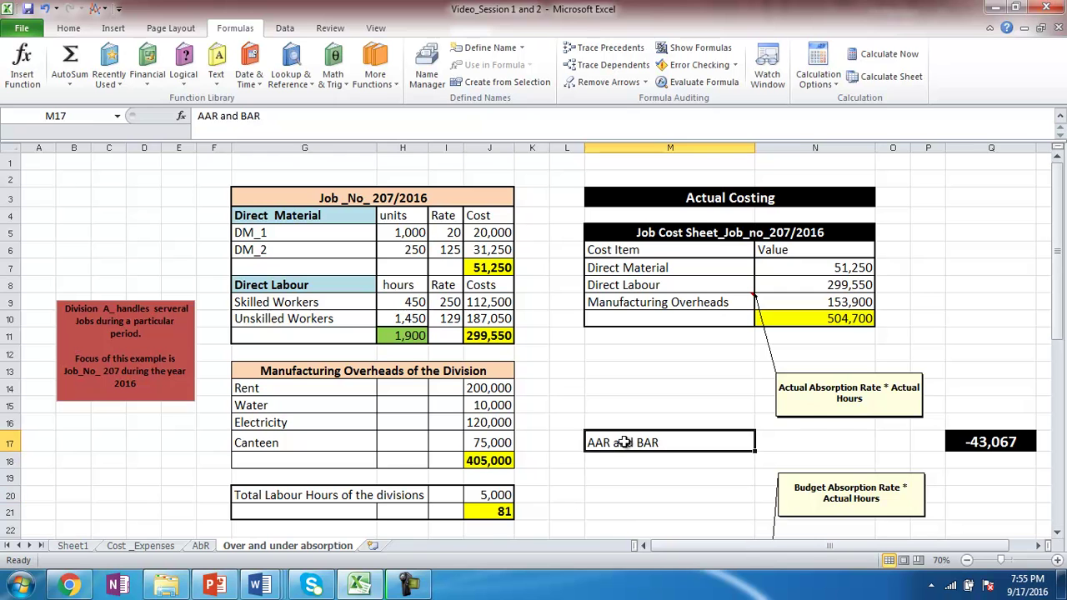
{"action": "left_click", "coordinate": [962, 444]}
{"action": "left_click", "coordinate": [68, 28]}
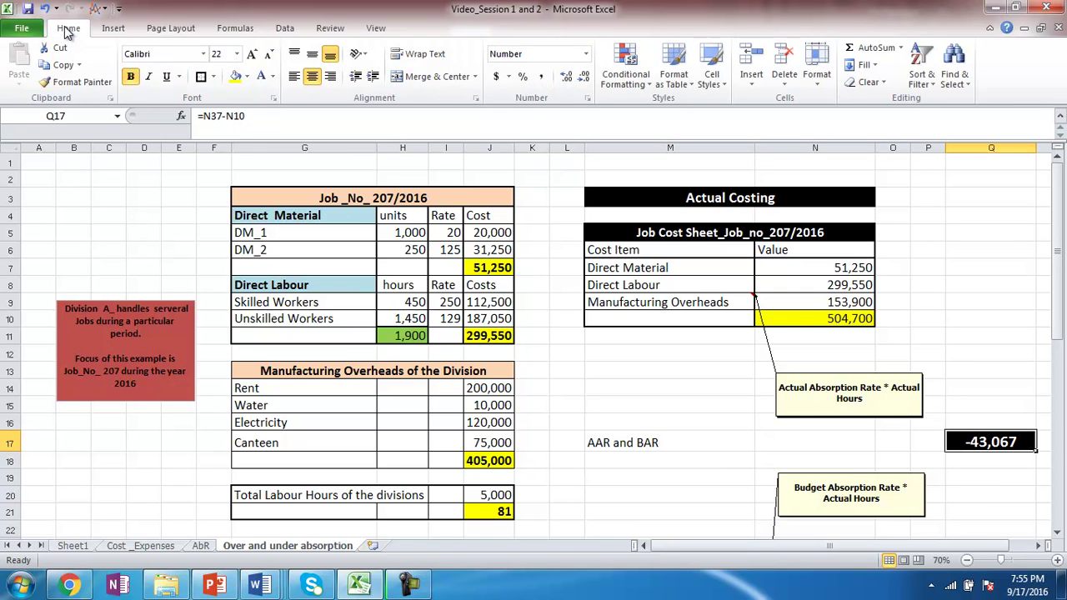
{"action": "left_click", "coordinate": [82, 82]}
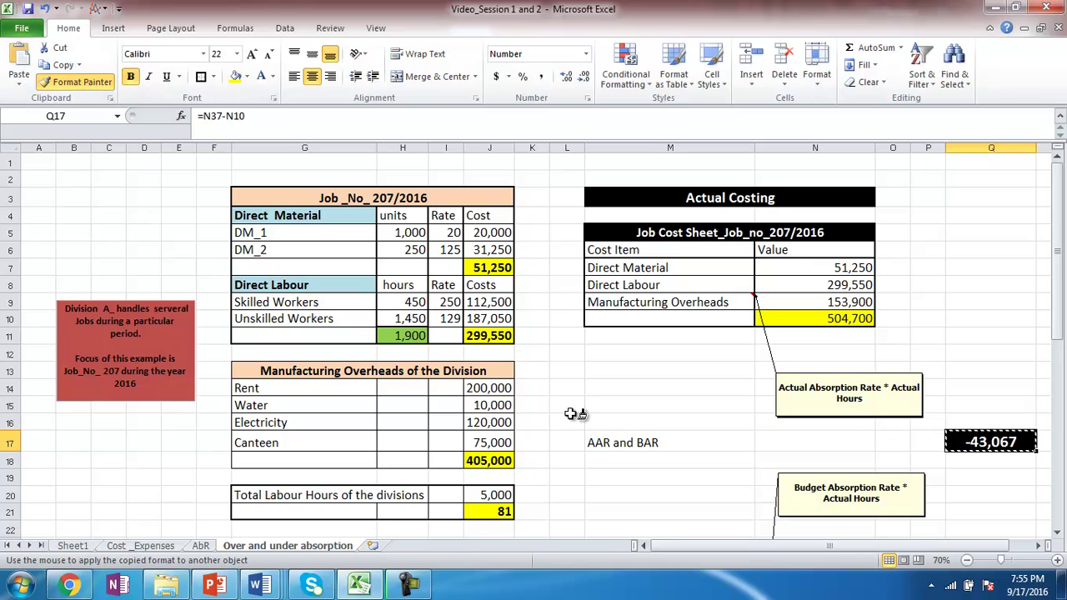
{"action": "left_click", "coordinate": [603, 443]}
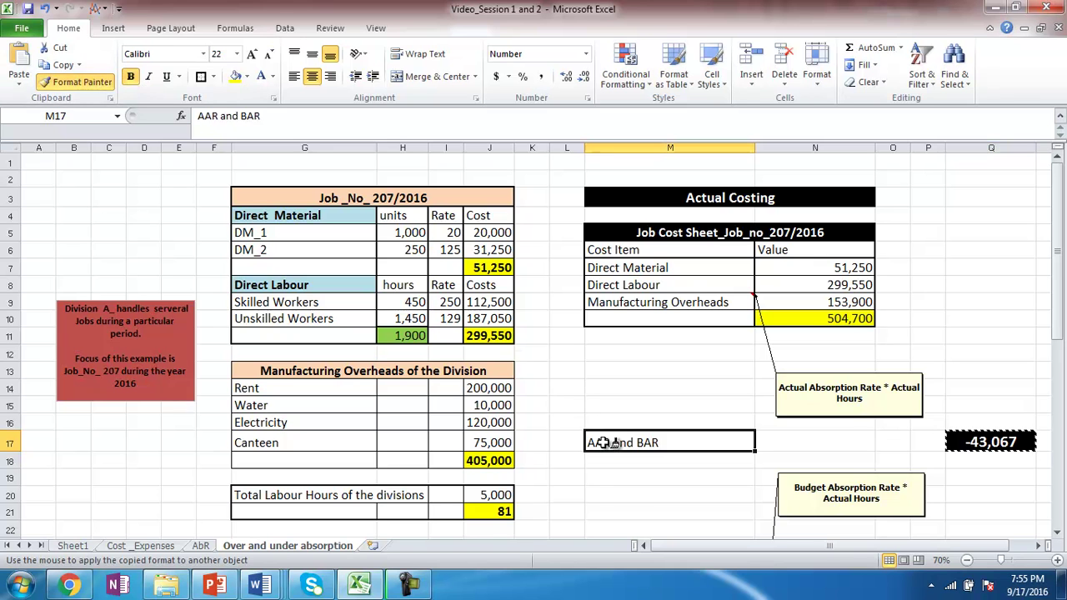
{"action": "left_click", "coordinate": [625, 491]}
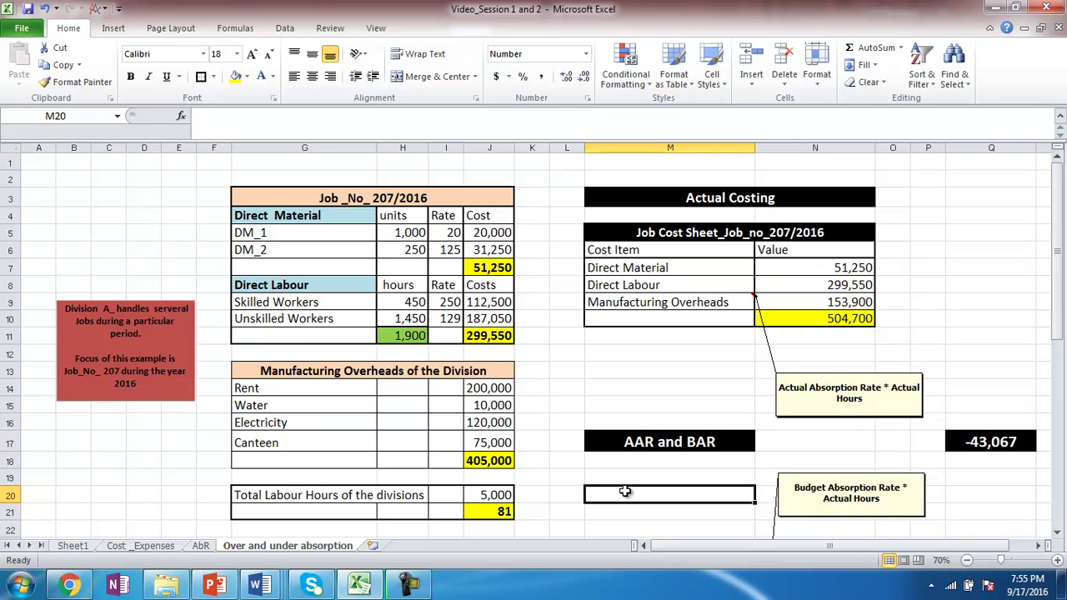
{"action": "mouse_move", "coordinate": [367, 588]}
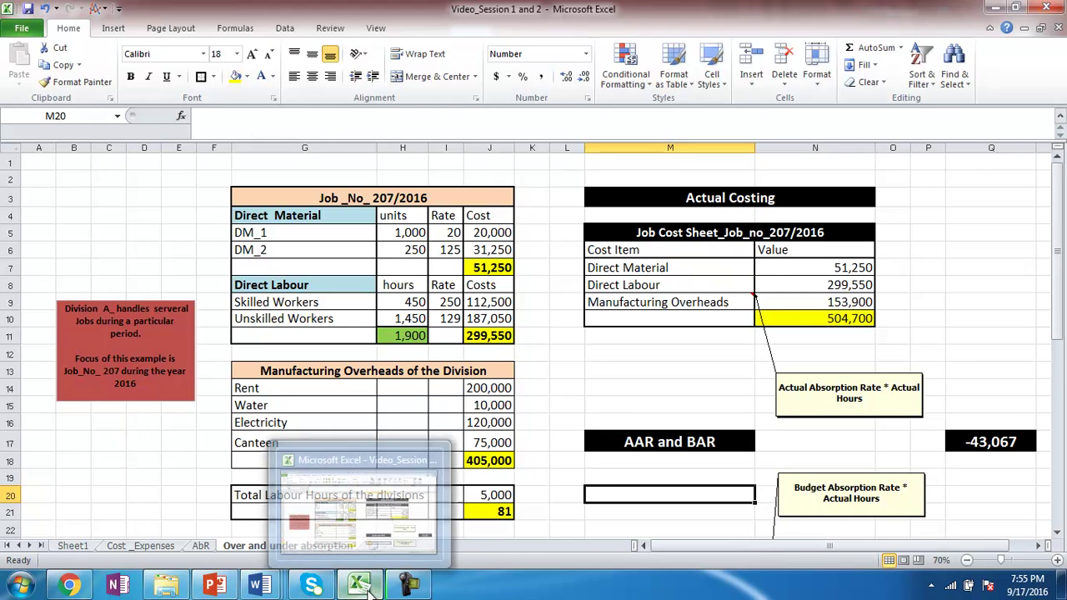
- Bring the Actual Vs Normal Costing presentation forward and return to slide 2, Issues for Discussion
{"action": "left_click", "coordinate": [221, 590]}
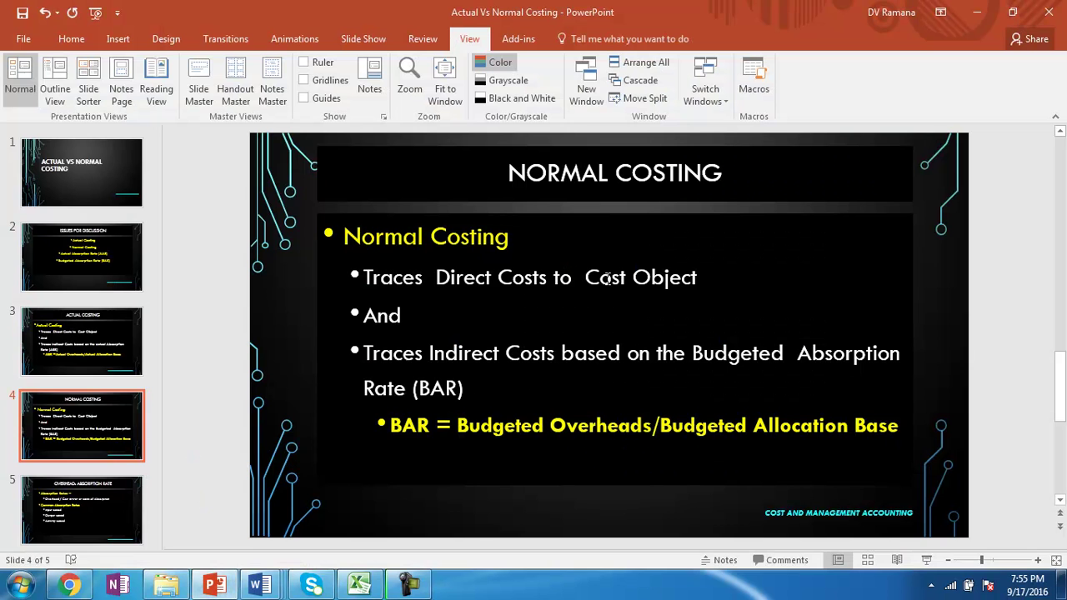
{"action": "left_click", "coordinate": [1061, 160]}
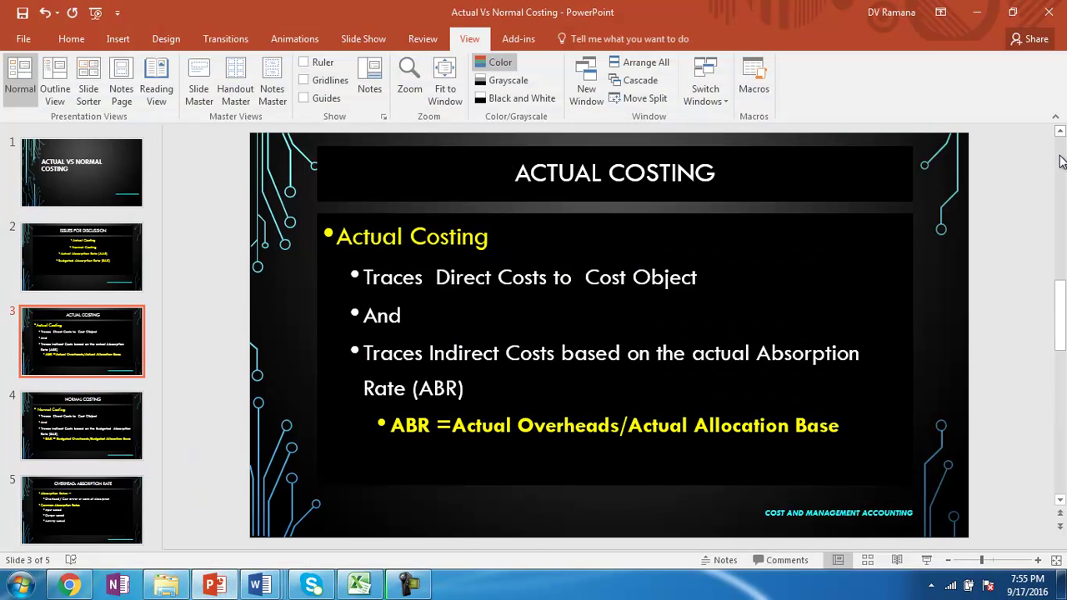
{"action": "left_click", "coordinate": [1061, 160]}
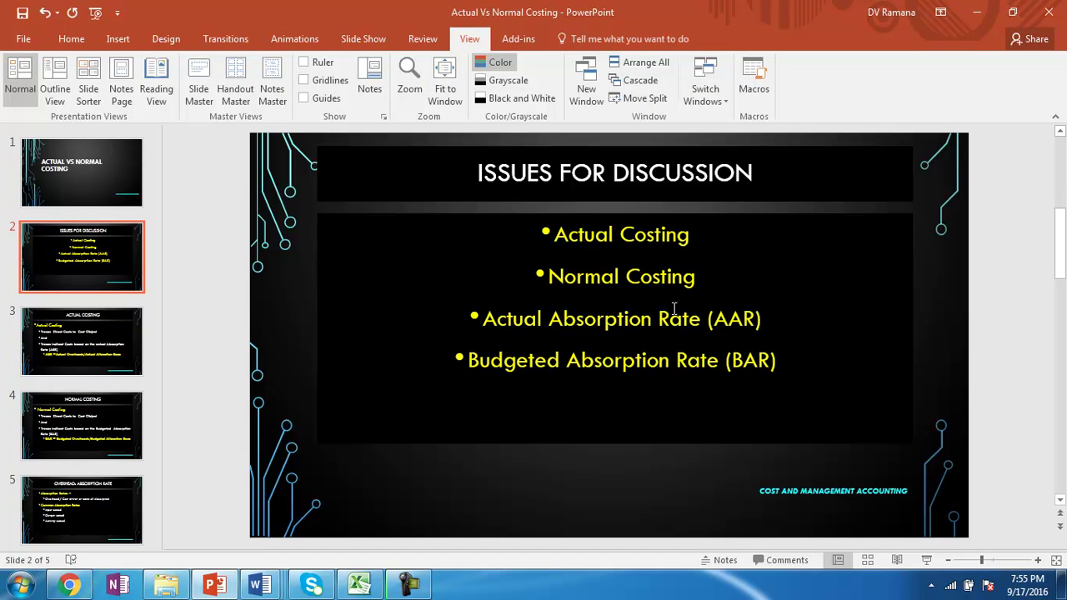